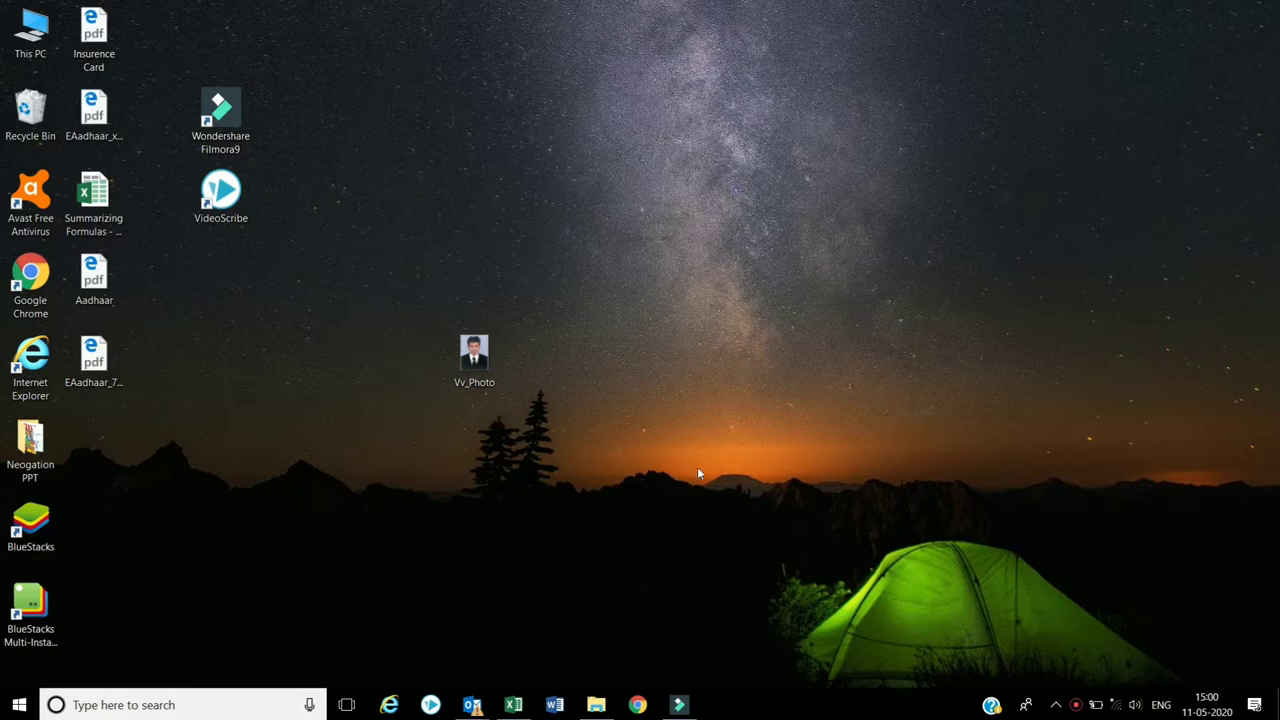
# Step: Bring the V-Lookup workbook forward and look over the title and commission rules header
pyautogui.click(515, 702)
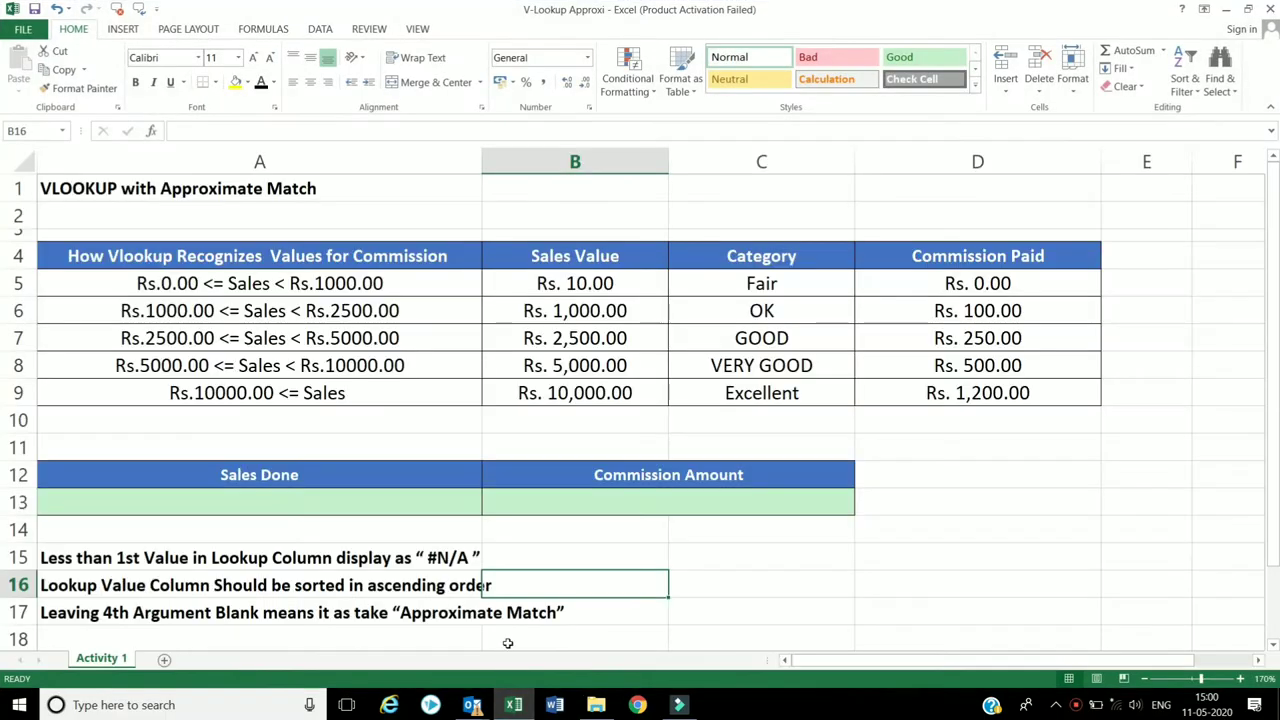
pyautogui.click(911, 468)
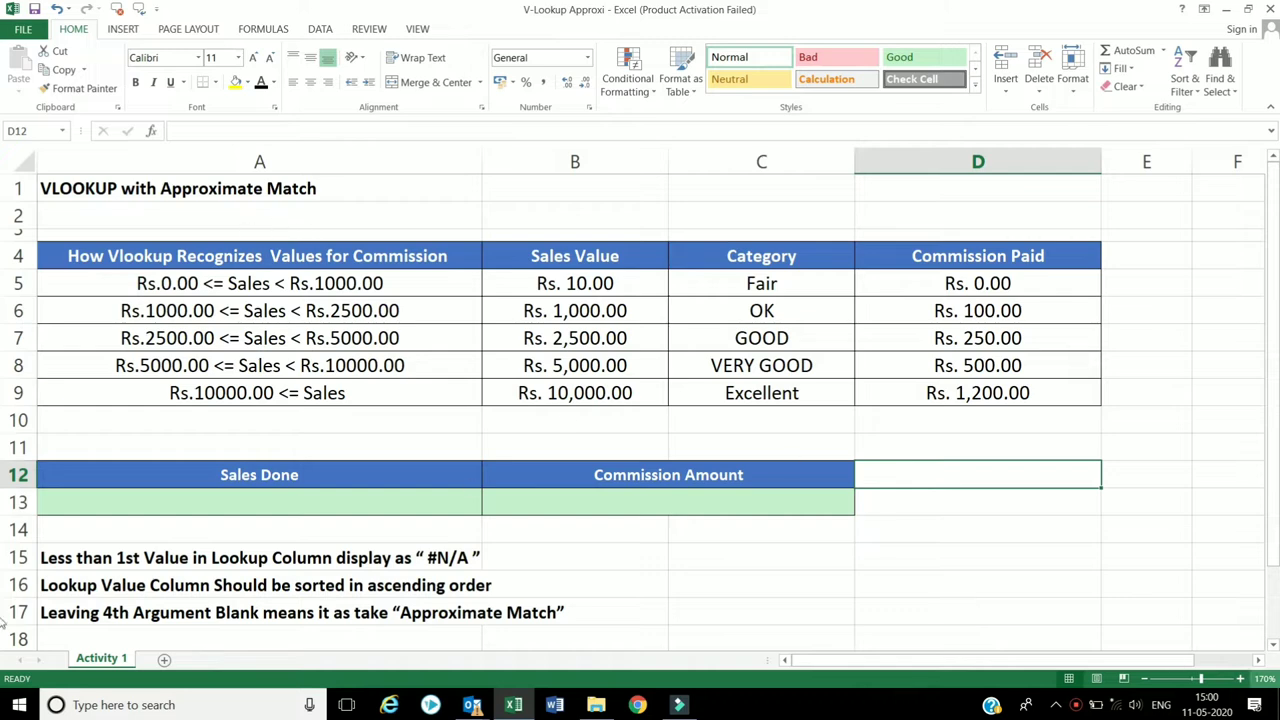
pyautogui.click(48, 190)
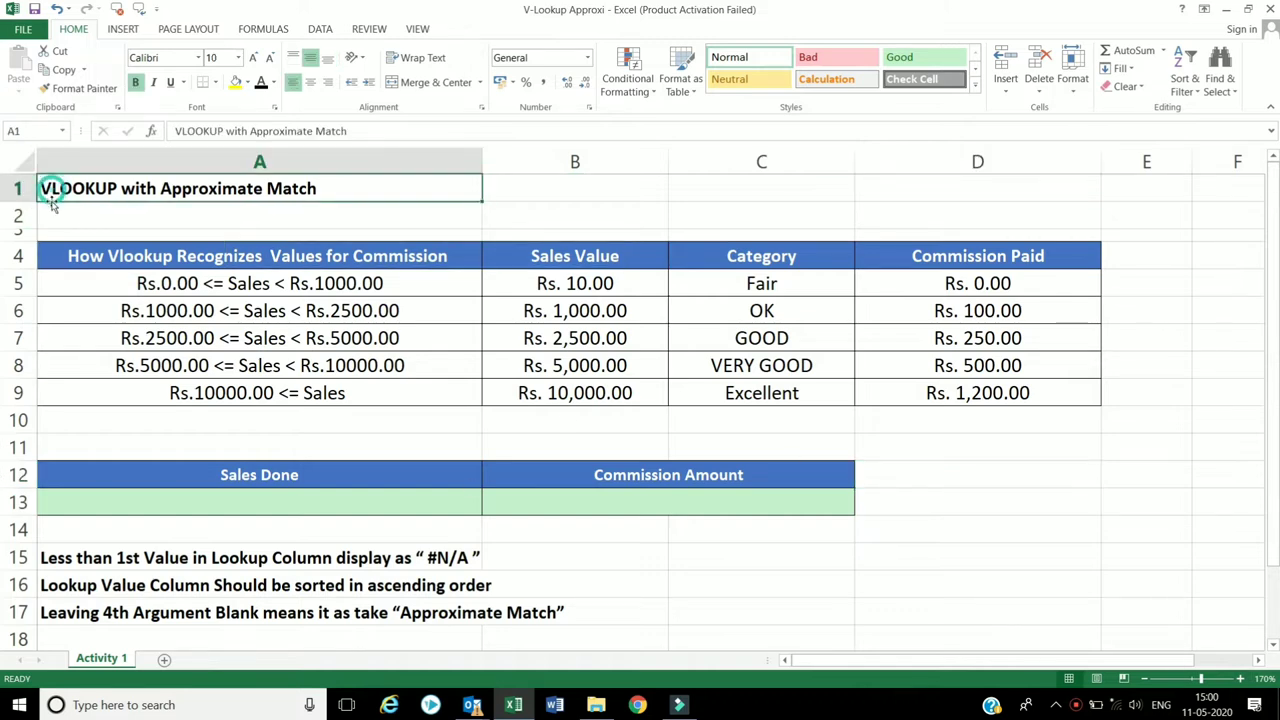
pyautogui.click(58, 214)
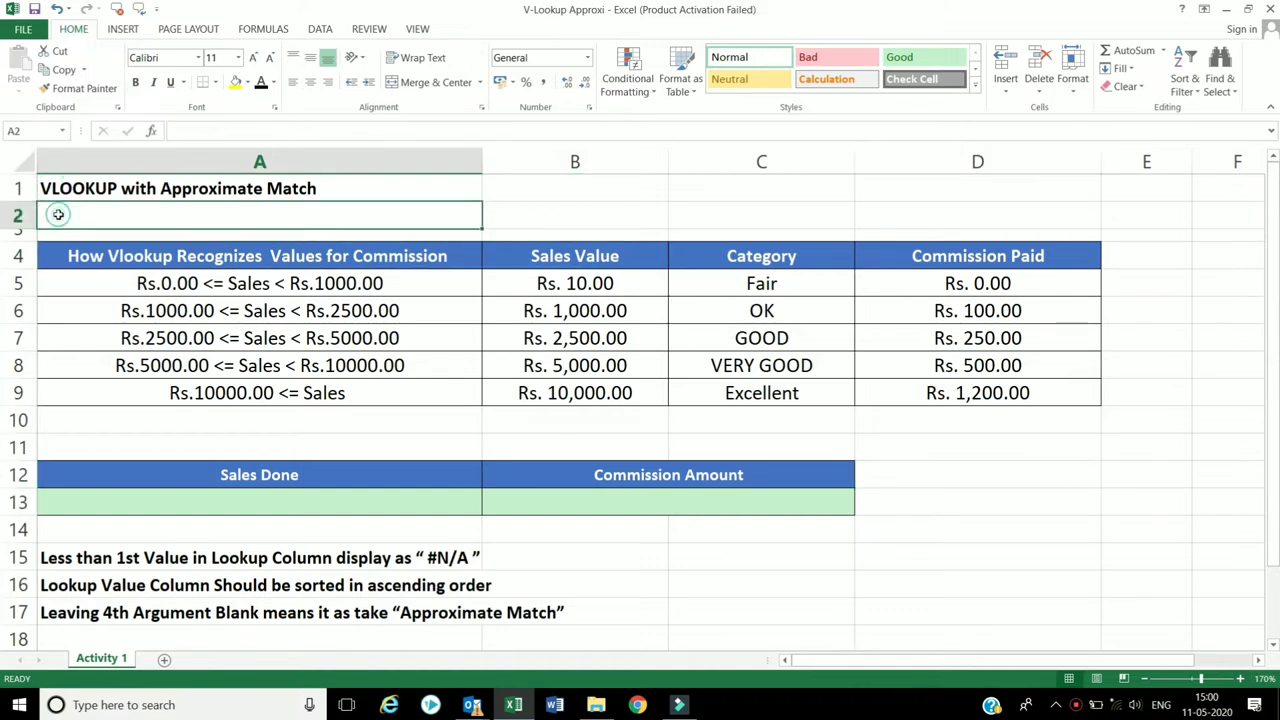
pyautogui.click(297, 256)
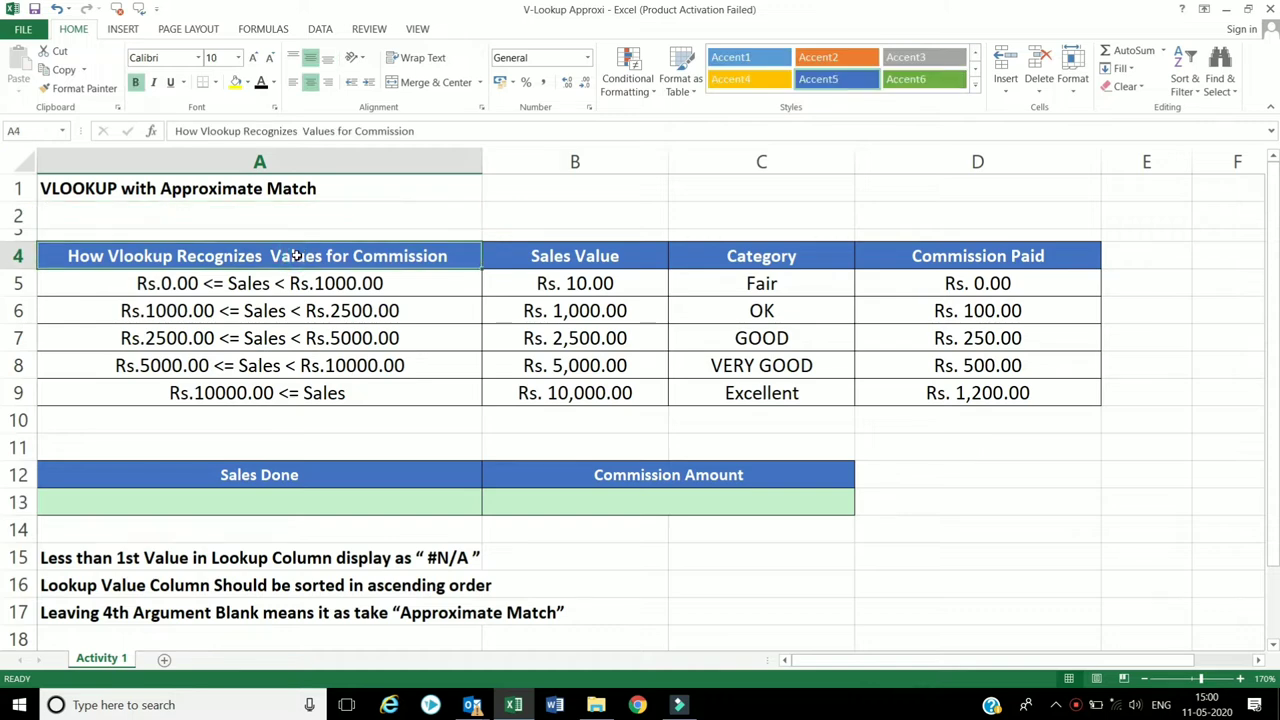
pyautogui.press('Right')
pyautogui.press('Right')
pyautogui.press('Right')
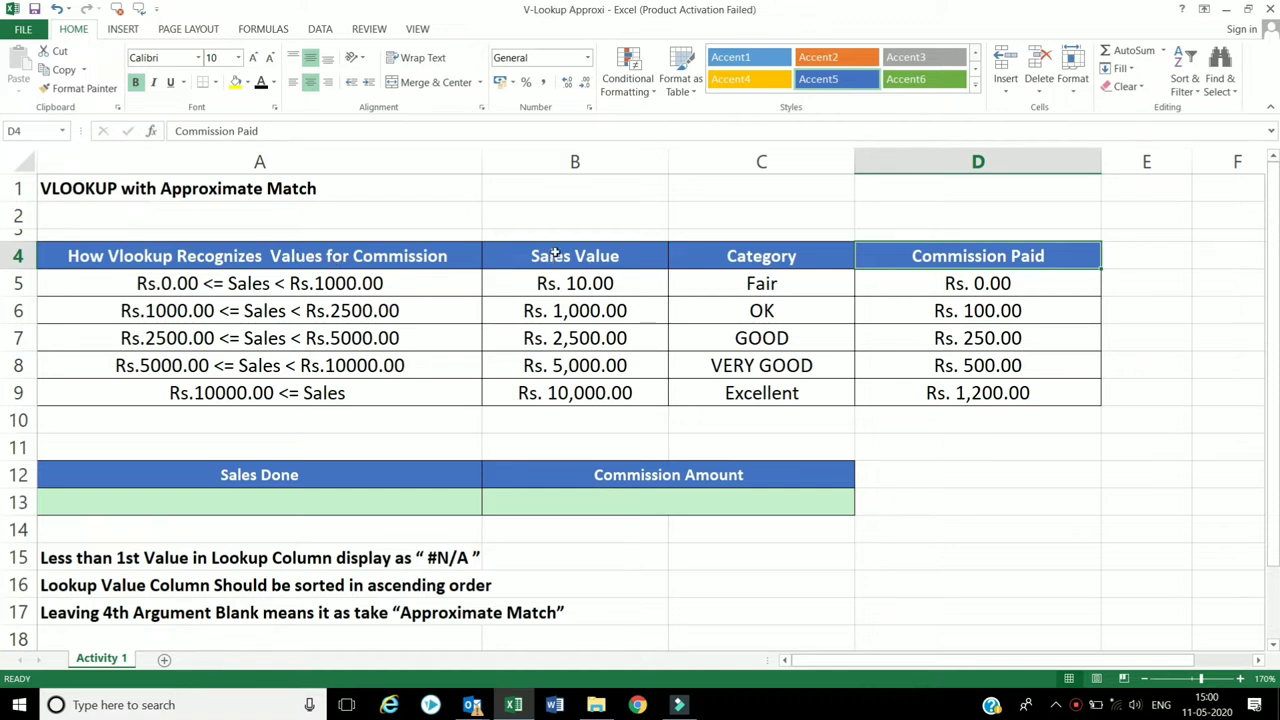
# Step: Select the lookup table B4:D9 and its Sales Value, Category and Commission Paid headers
pyautogui.moveTo(553, 258); pyautogui.dragTo(746, 388)
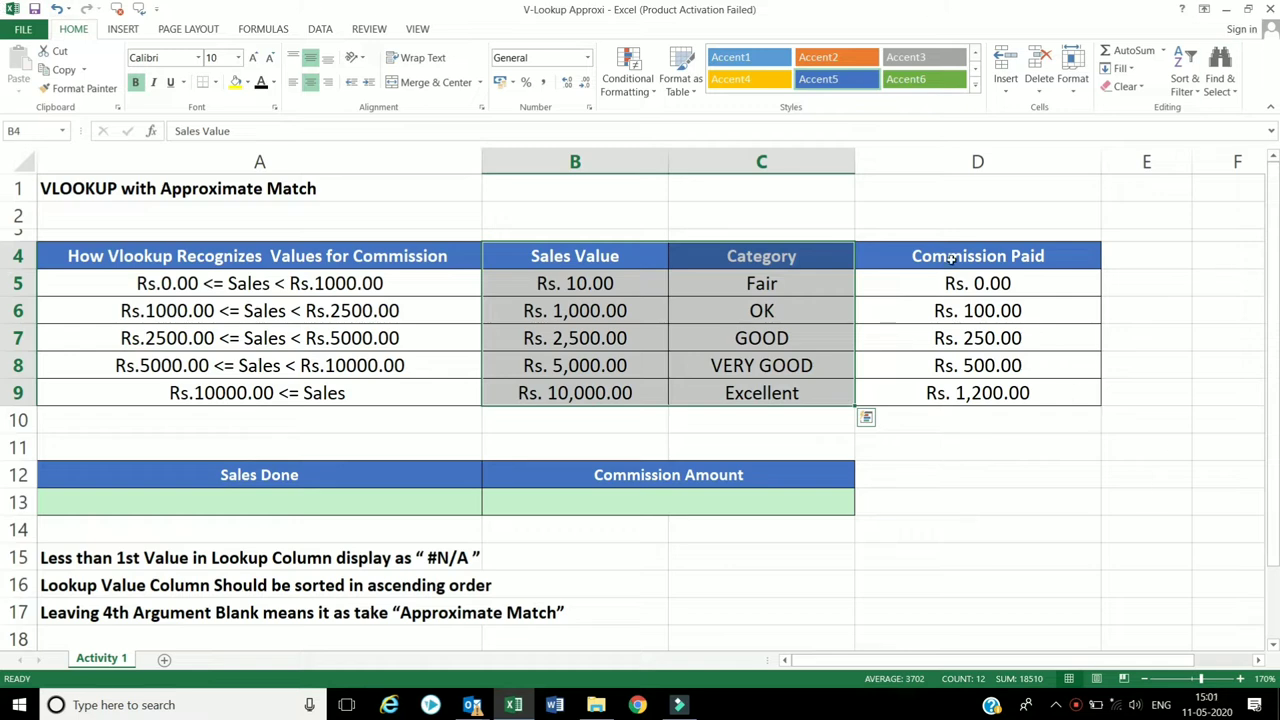
pyautogui.click(934, 222)
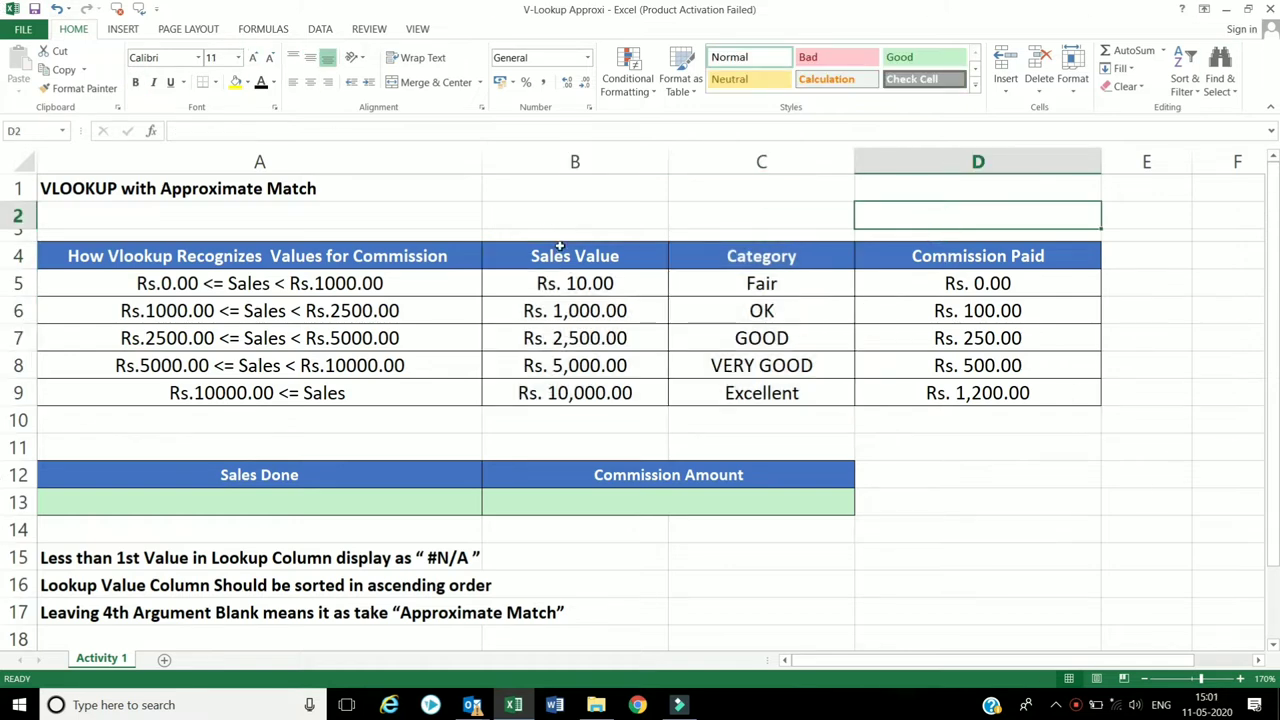
pyautogui.moveTo(560, 250)
pyautogui.mouseDown()
pyautogui.moveTo(802, 330)
pyautogui.moveTo(902, 396)
pyautogui.mouseUp()
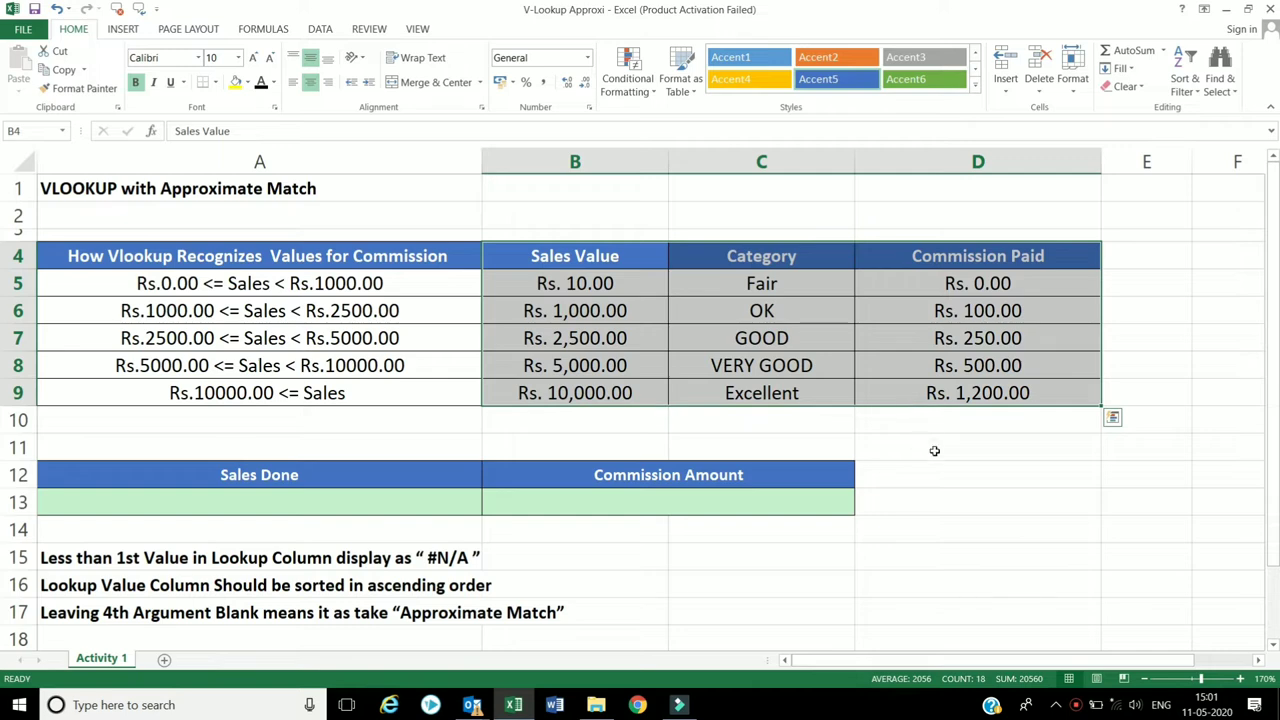
pyautogui.click(596, 259)
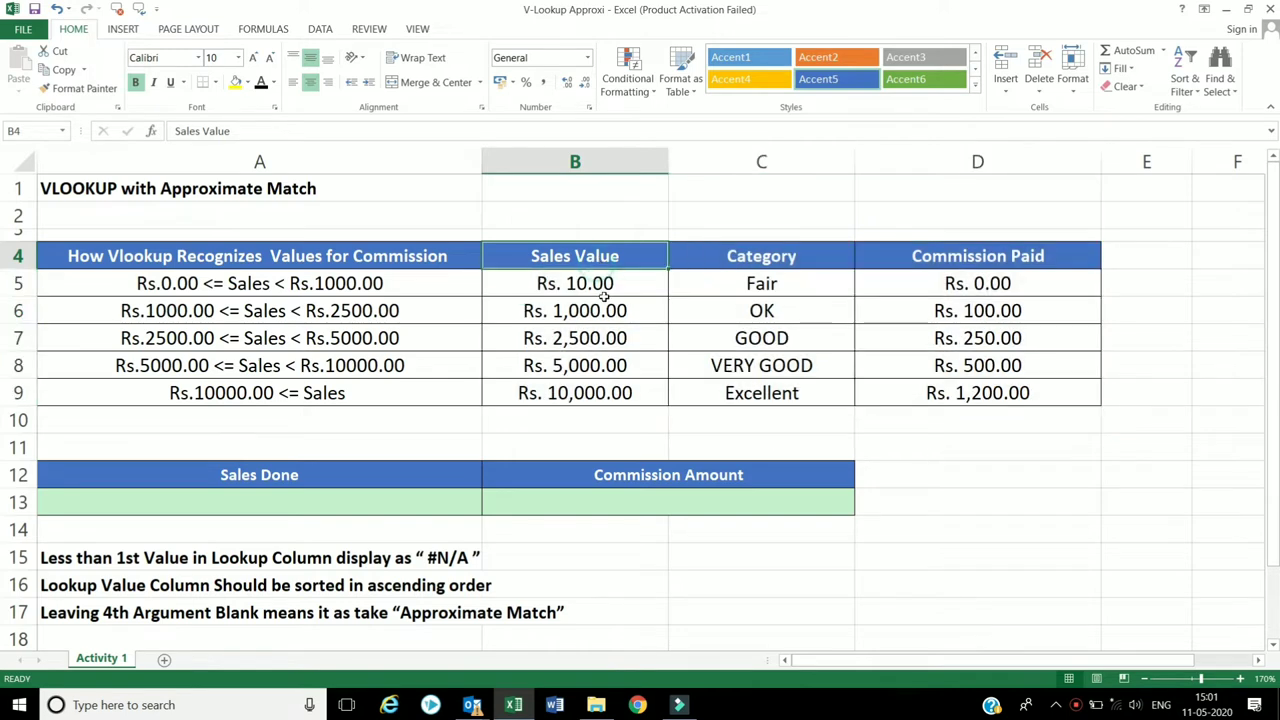
pyautogui.click(786, 261)
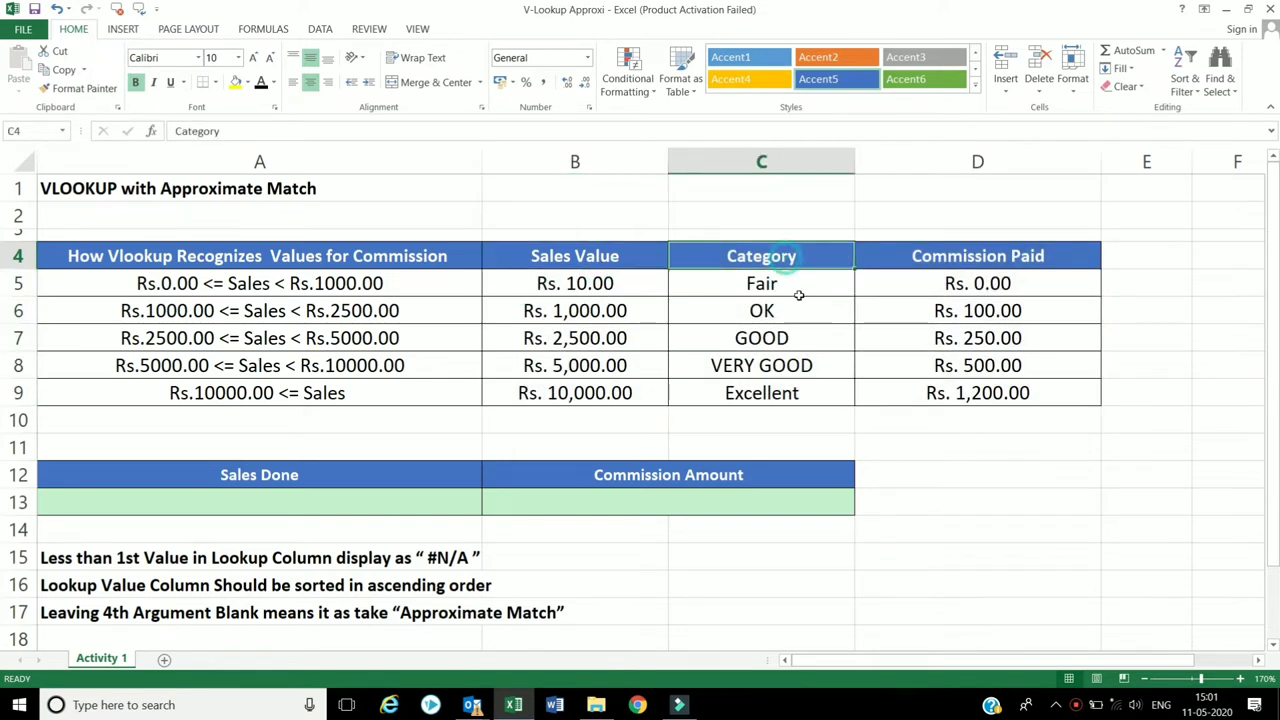
pyautogui.click(936, 250)
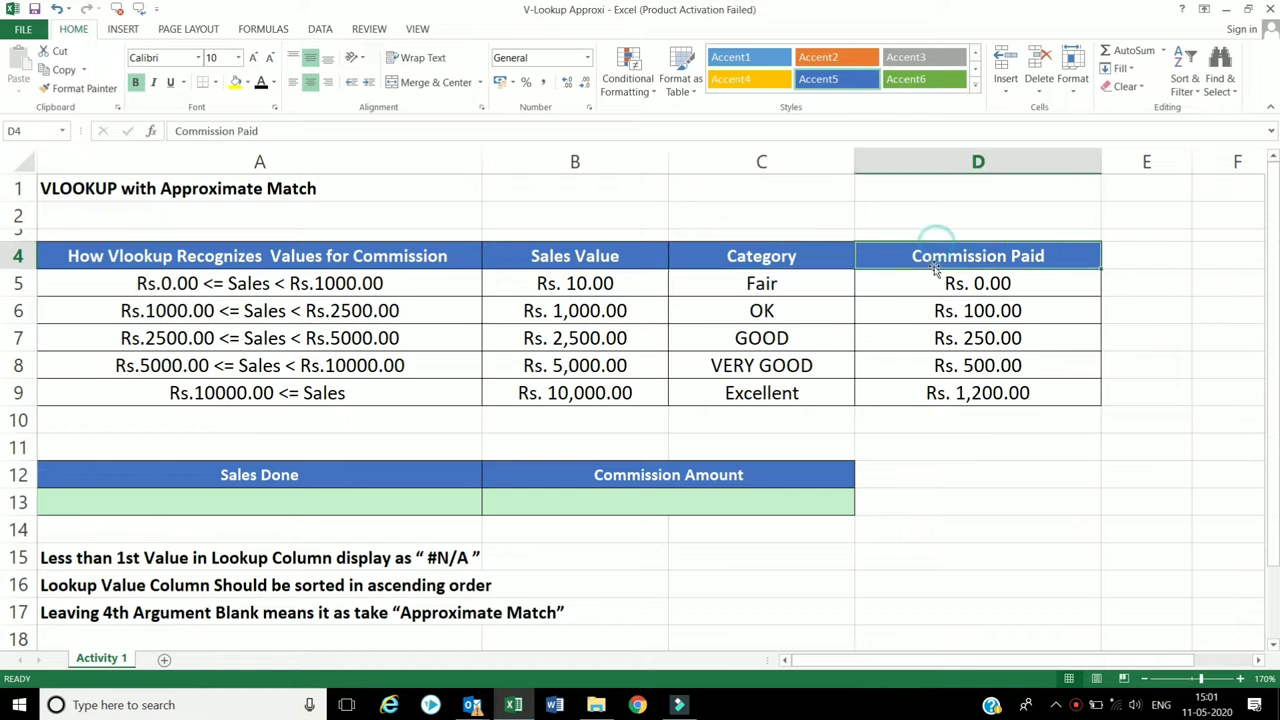
# Step: Go through the sales values (1,000 to 10,000) and their commissions (100 to 1,200)
pyautogui.click(645, 317)
pyautogui.click(885, 310)
pyautogui.click(636, 334)
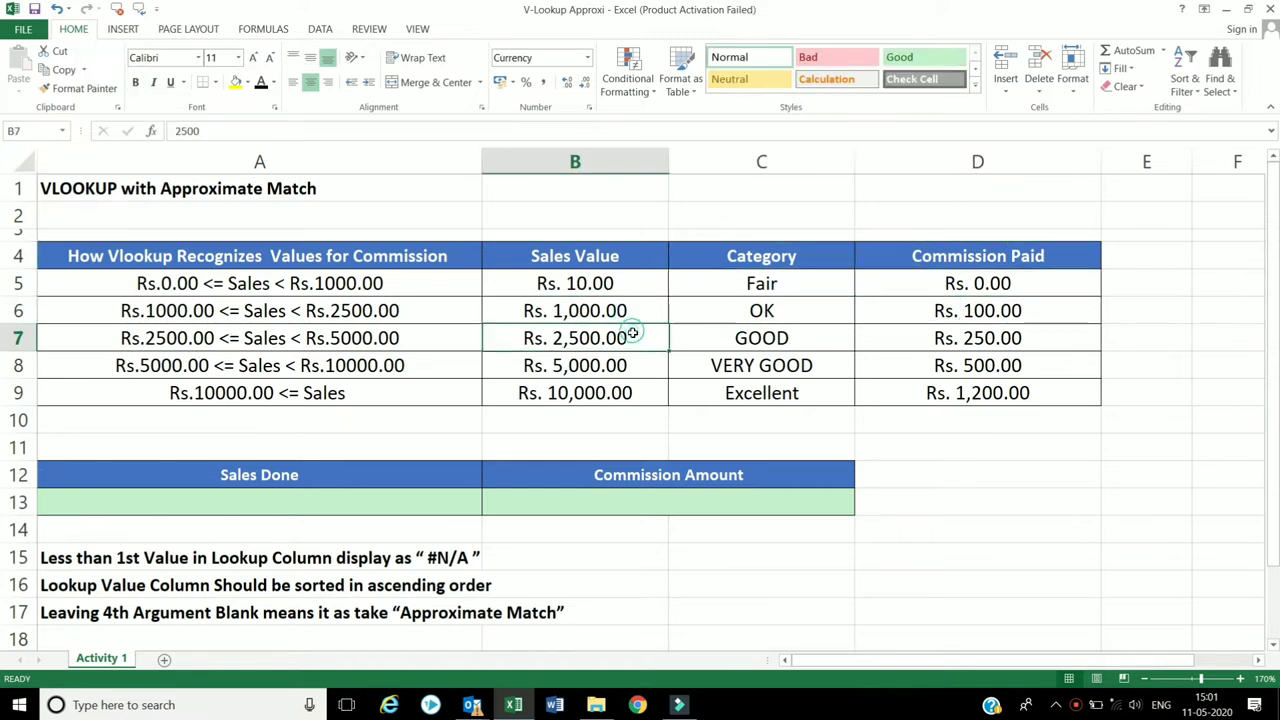
pyautogui.click(642, 364)
pyautogui.click(643, 393)
pyautogui.click(900, 336)
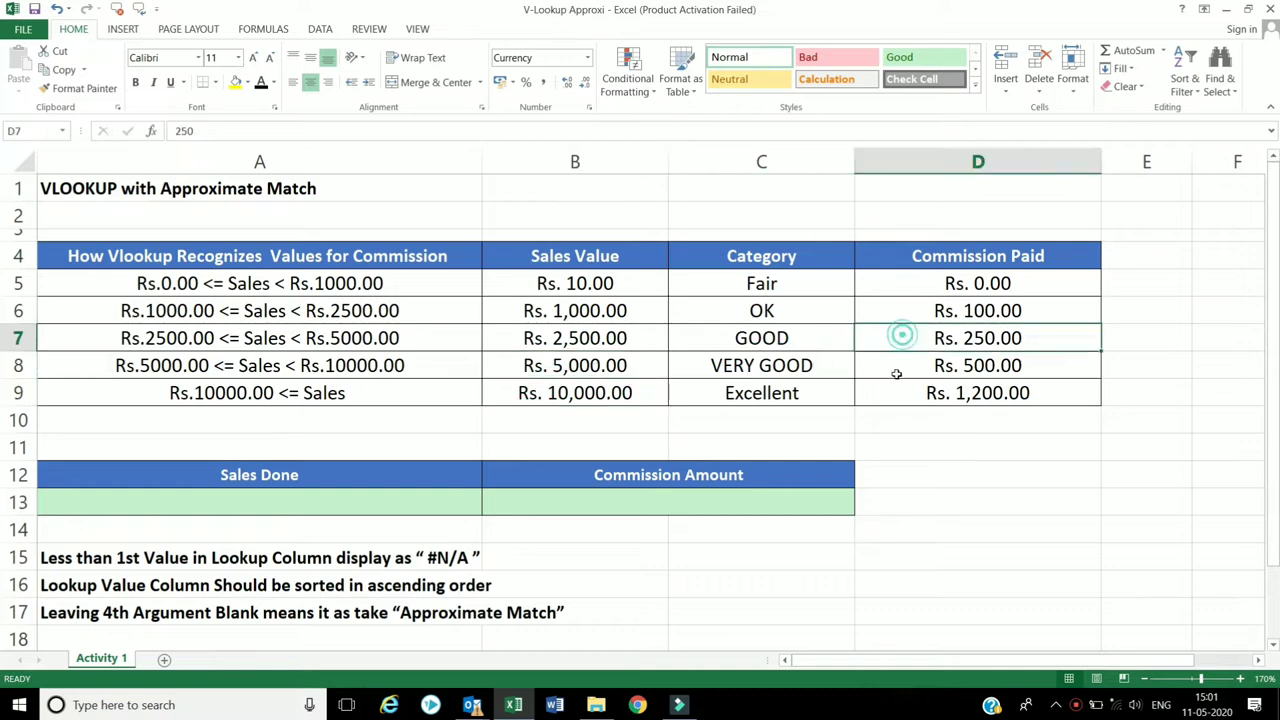
pyautogui.click(897, 368)
pyautogui.click(894, 396)
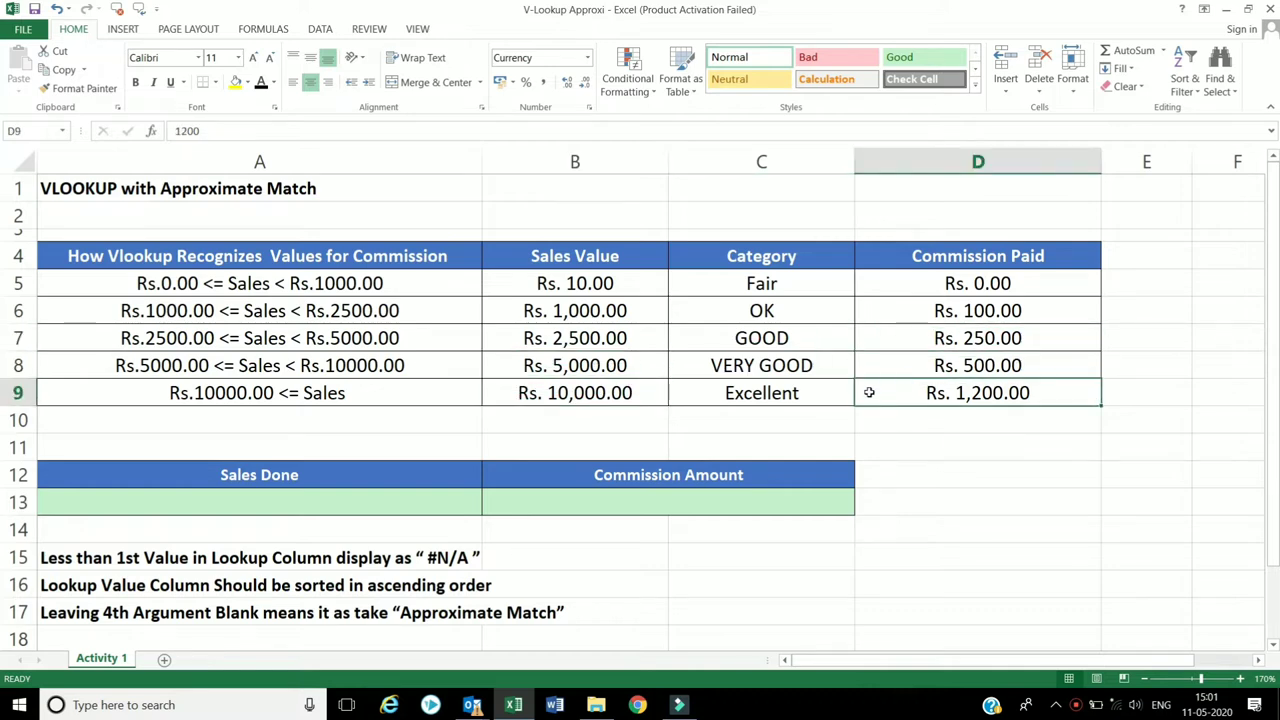
# Step: Check the Sales Done cell A13 and the Commission Amount cell B13, ending on A13
pyautogui.click(76, 193)
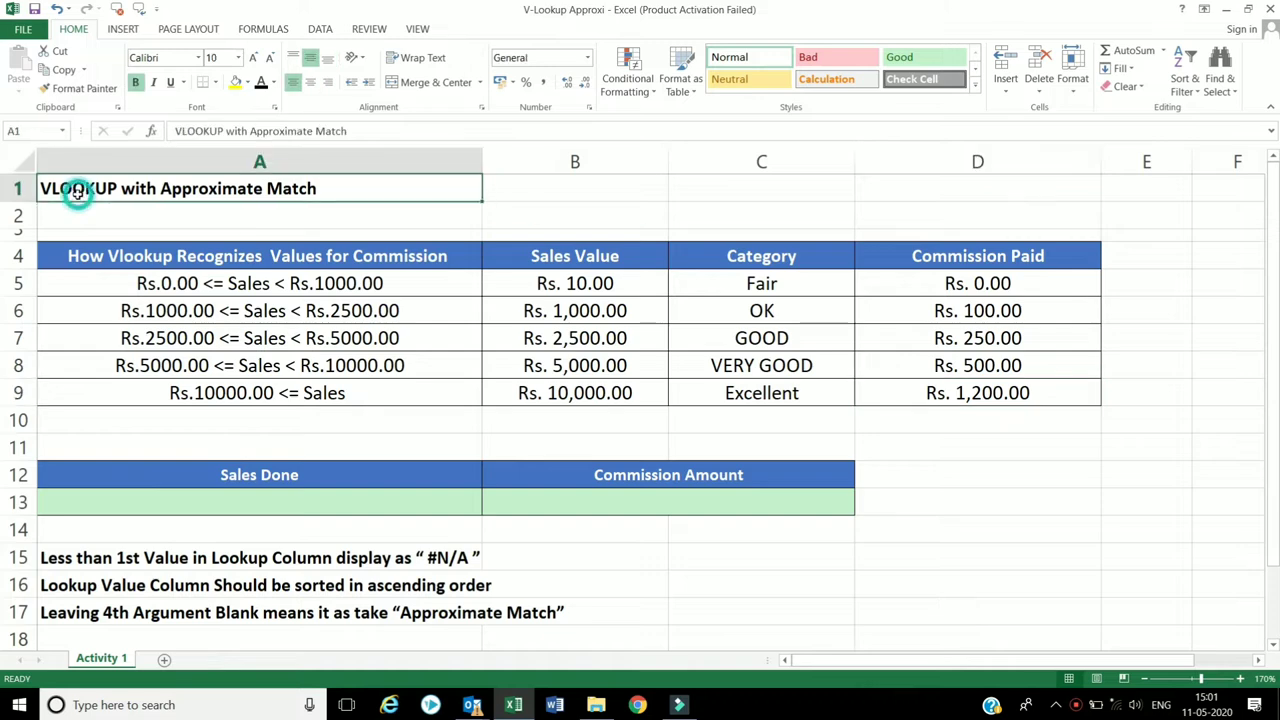
pyautogui.click(237, 498)
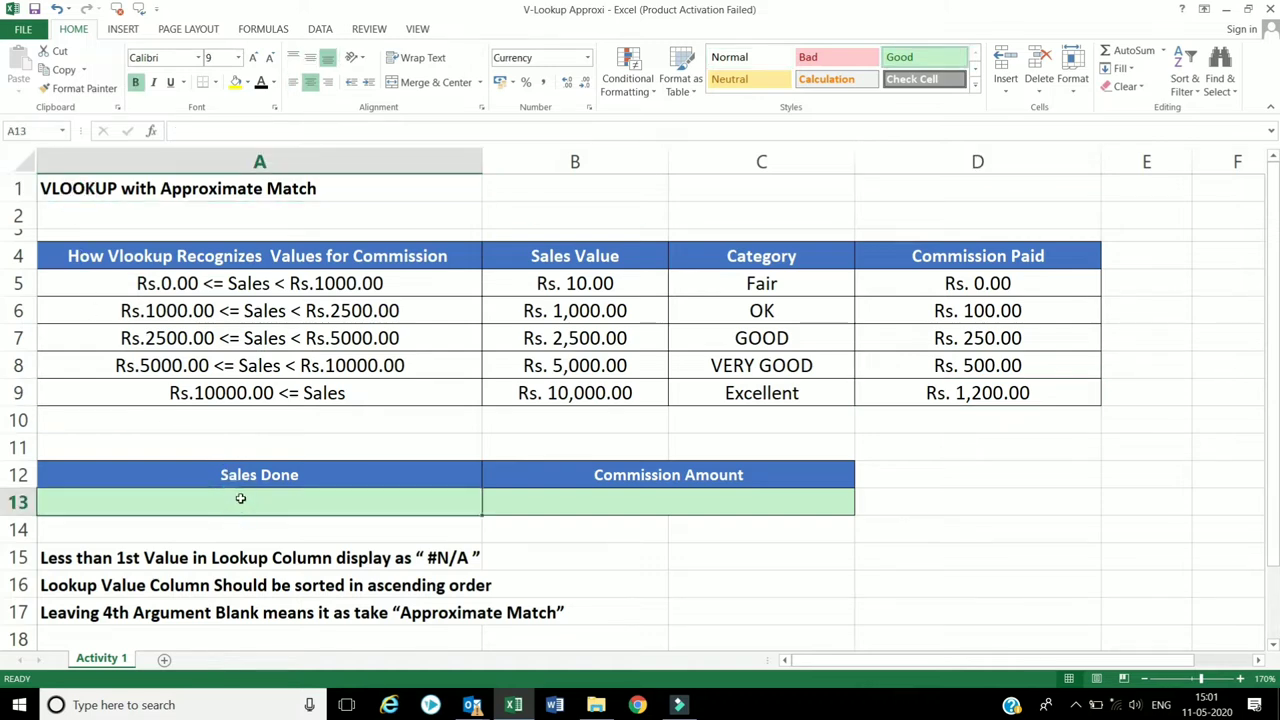
pyautogui.click(513, 500)
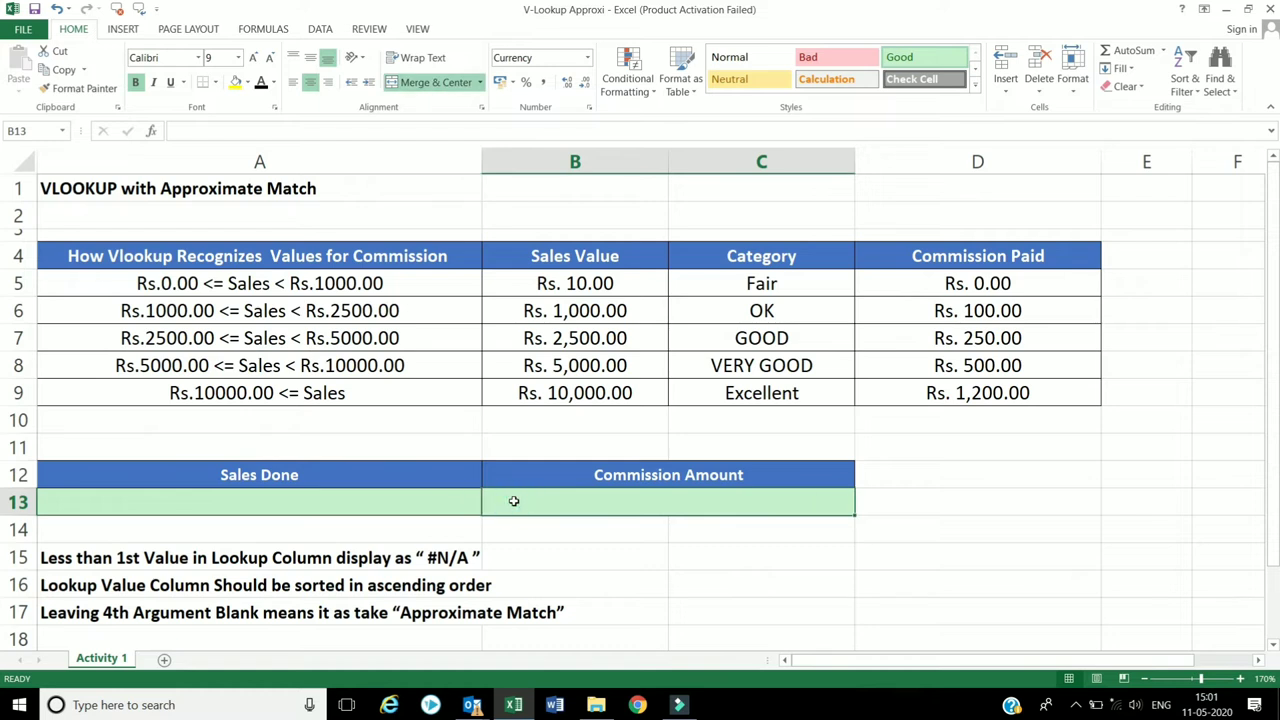
pyautogui.click(342, 508)
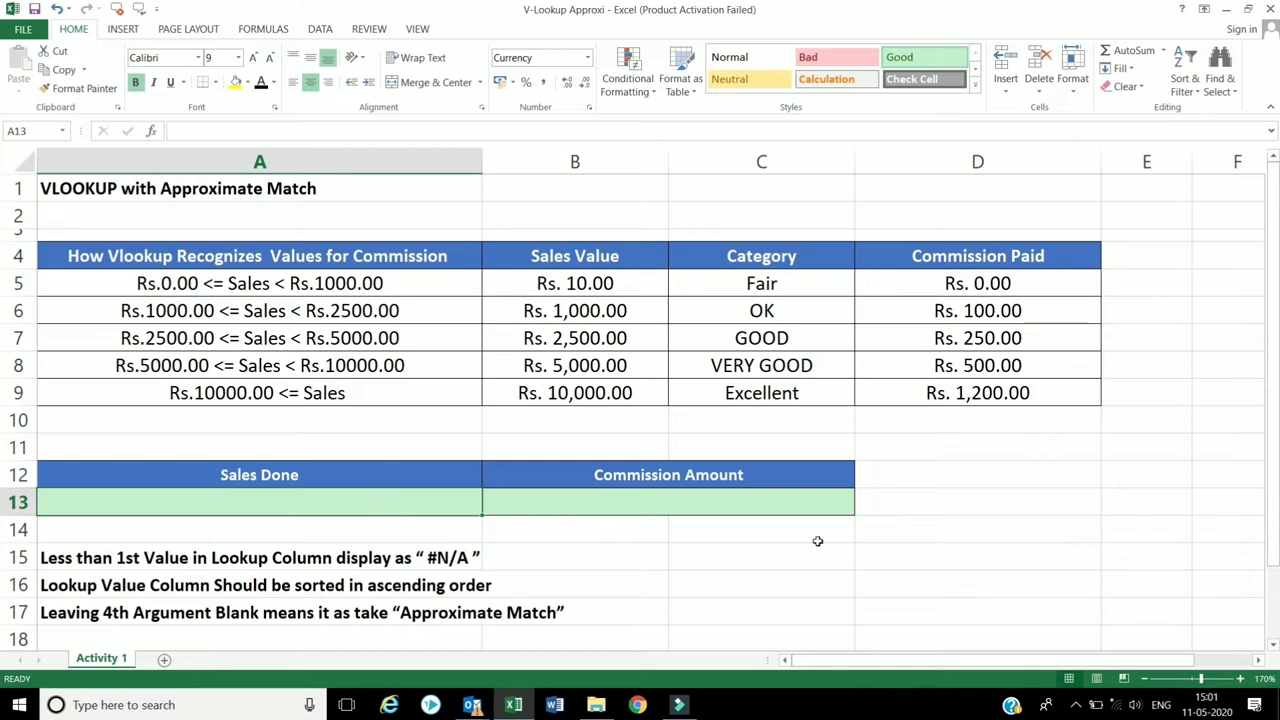
# Step: Enter 4000 as Sales Done and put =VLOOKUP(A13,B5:D9,3,1) in B13, returning Rs. 250.00
pyautogui.write('4000')
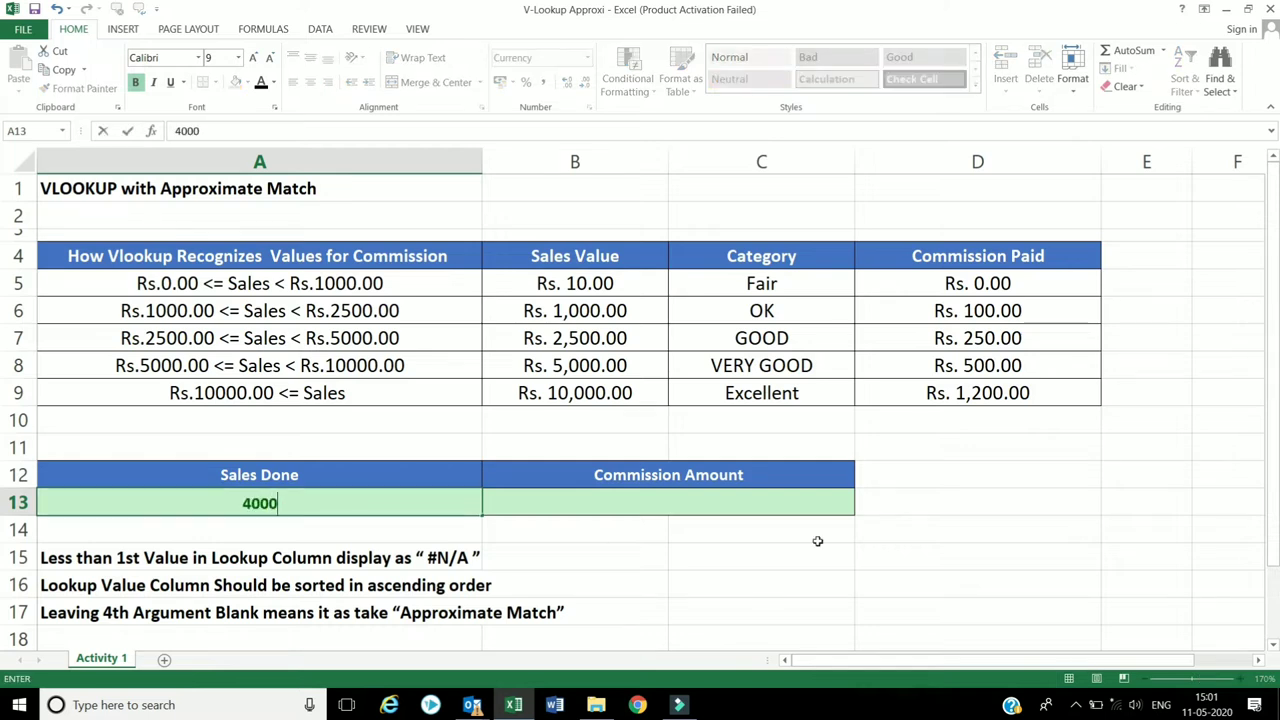
pyautogui.press('Tab')
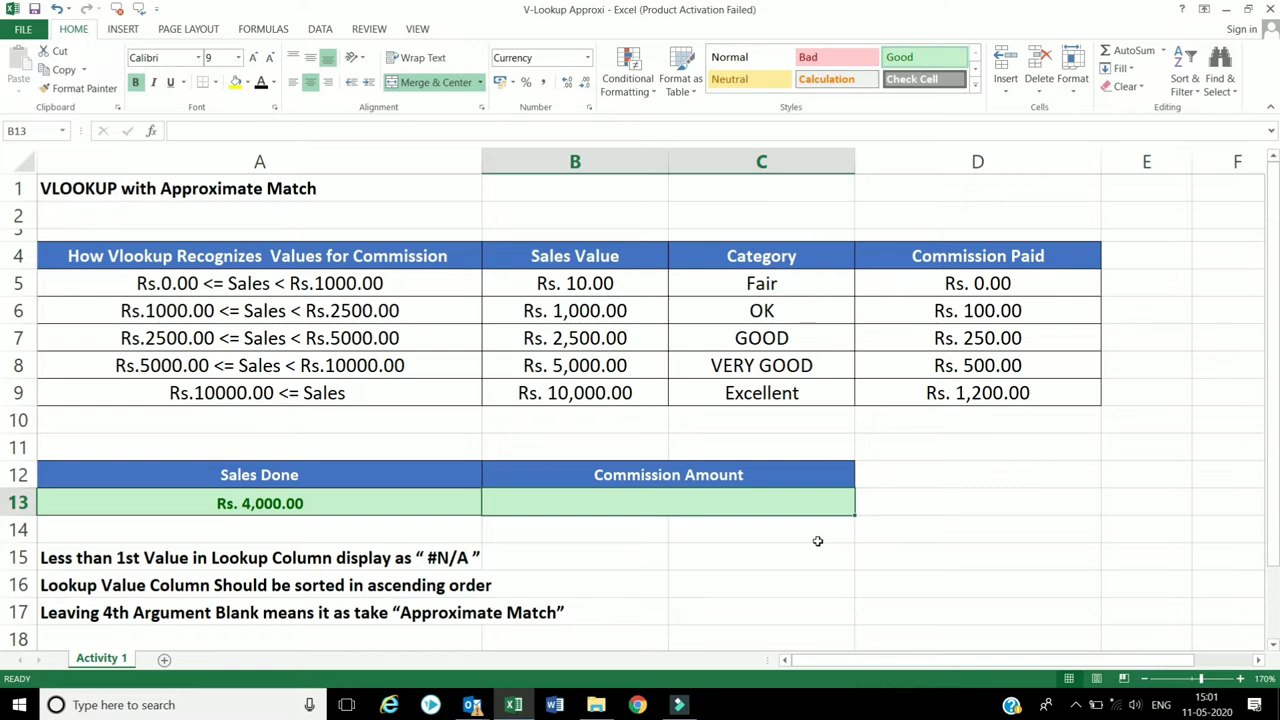
pyautogui.write('=')
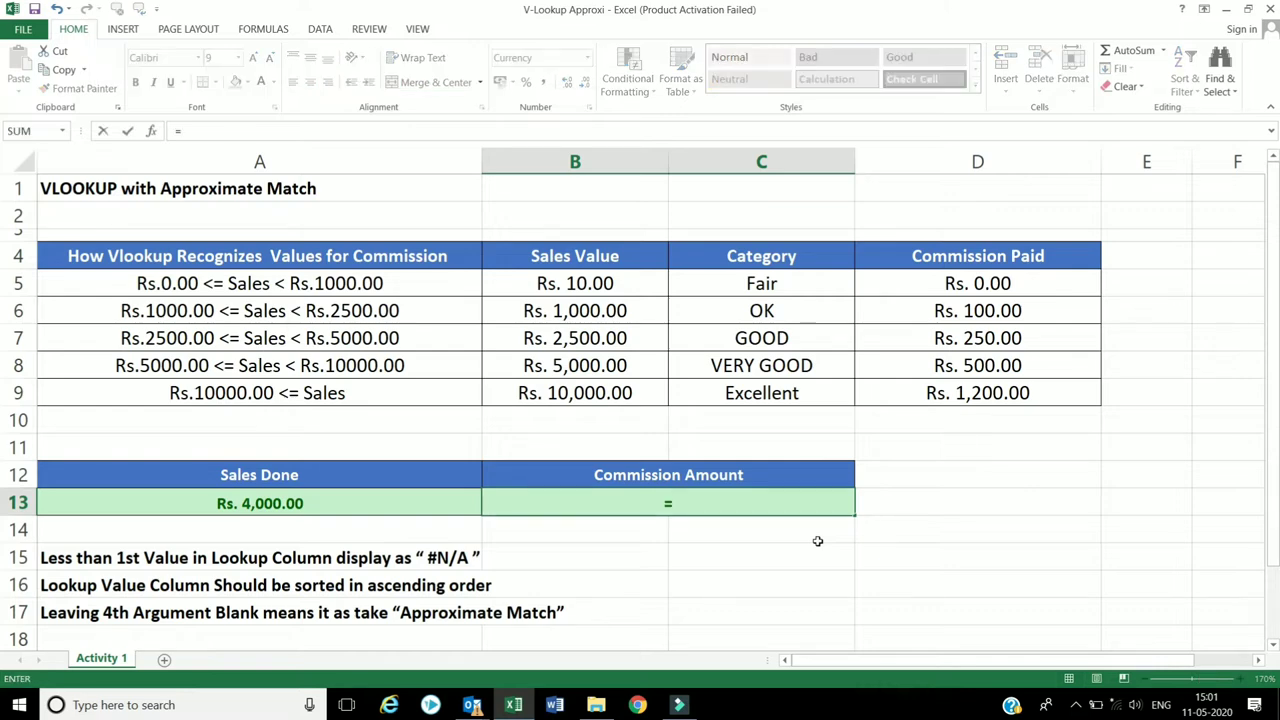
pyautogui.write('vloo')
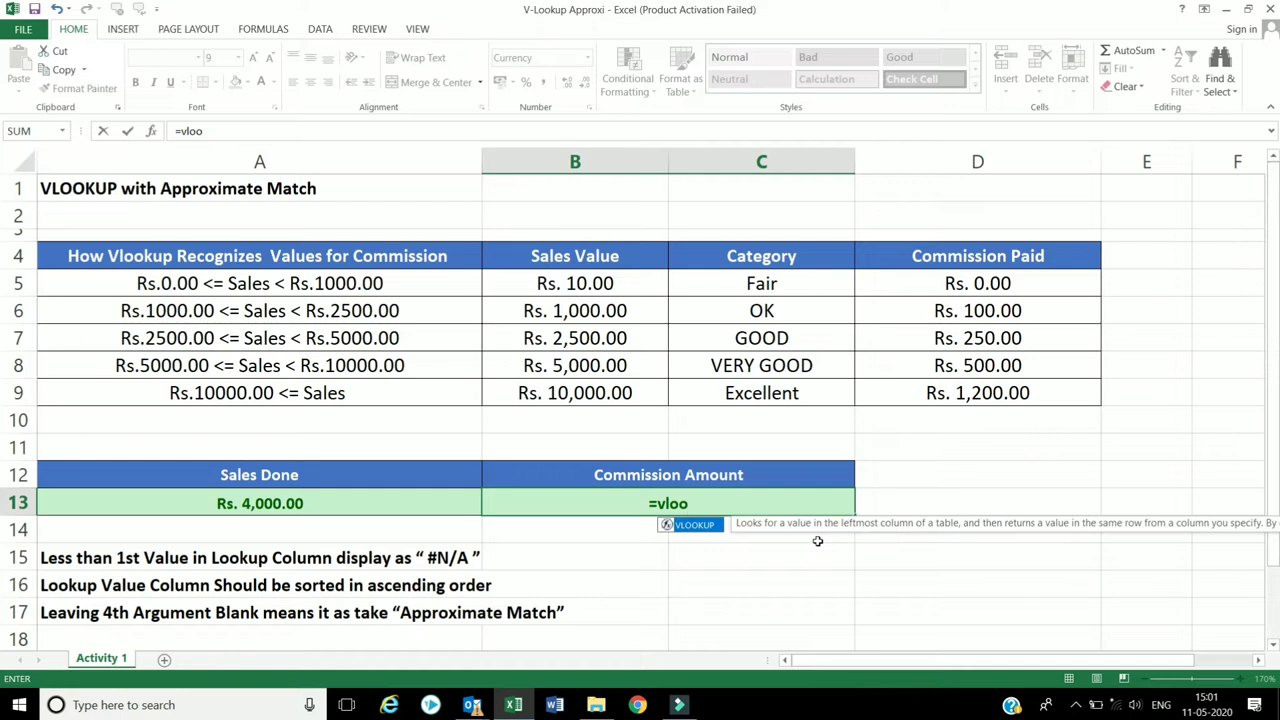
pyautogui.write('kup')
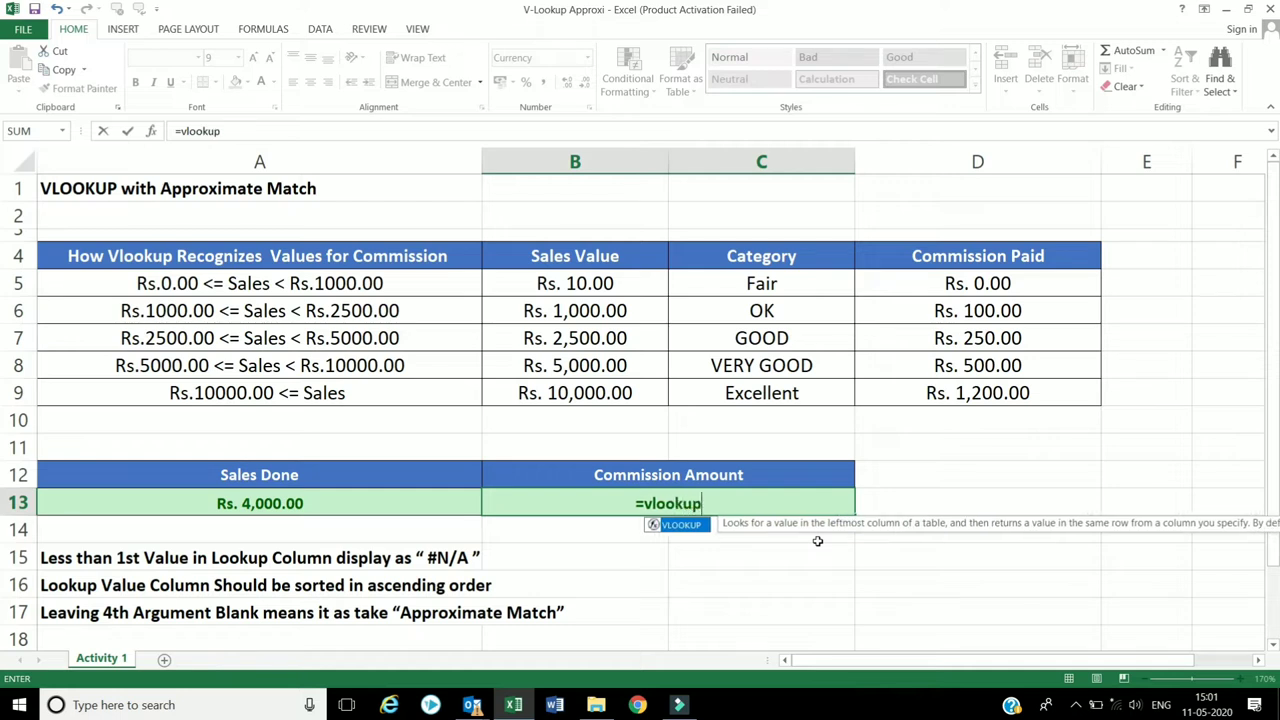
pyautogui.write('(')
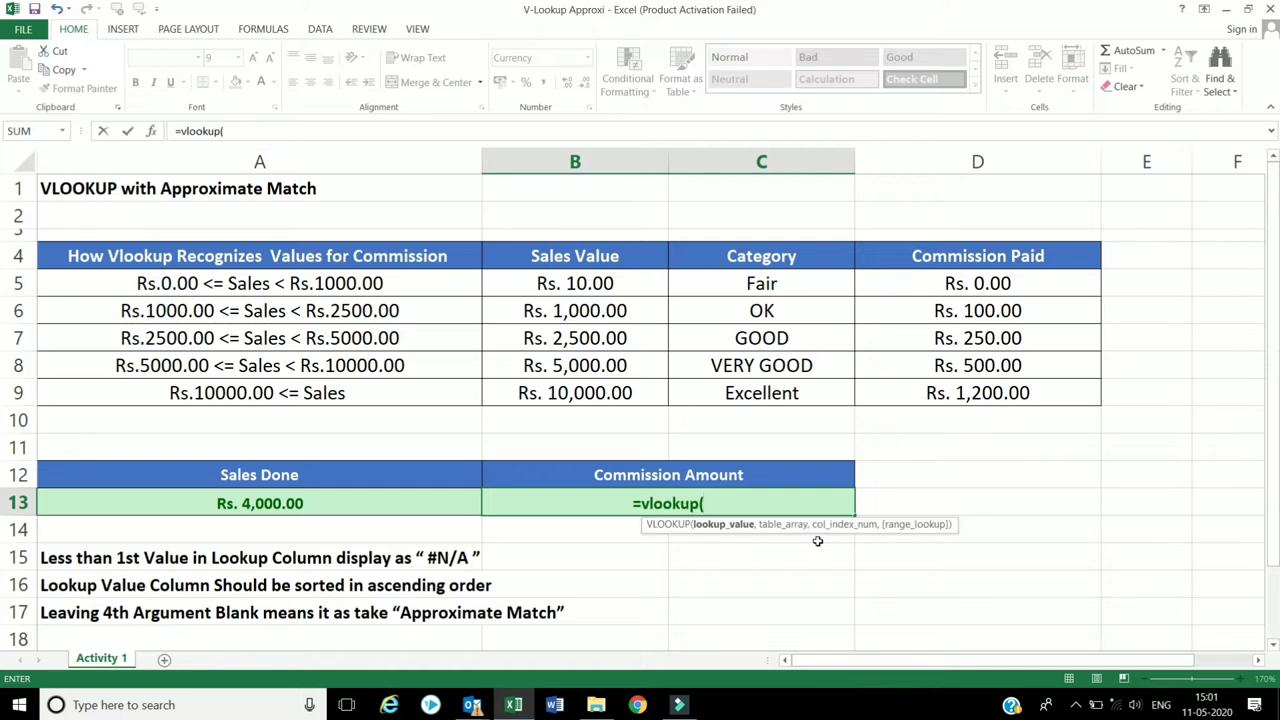
pyautogui.click(247, 509)
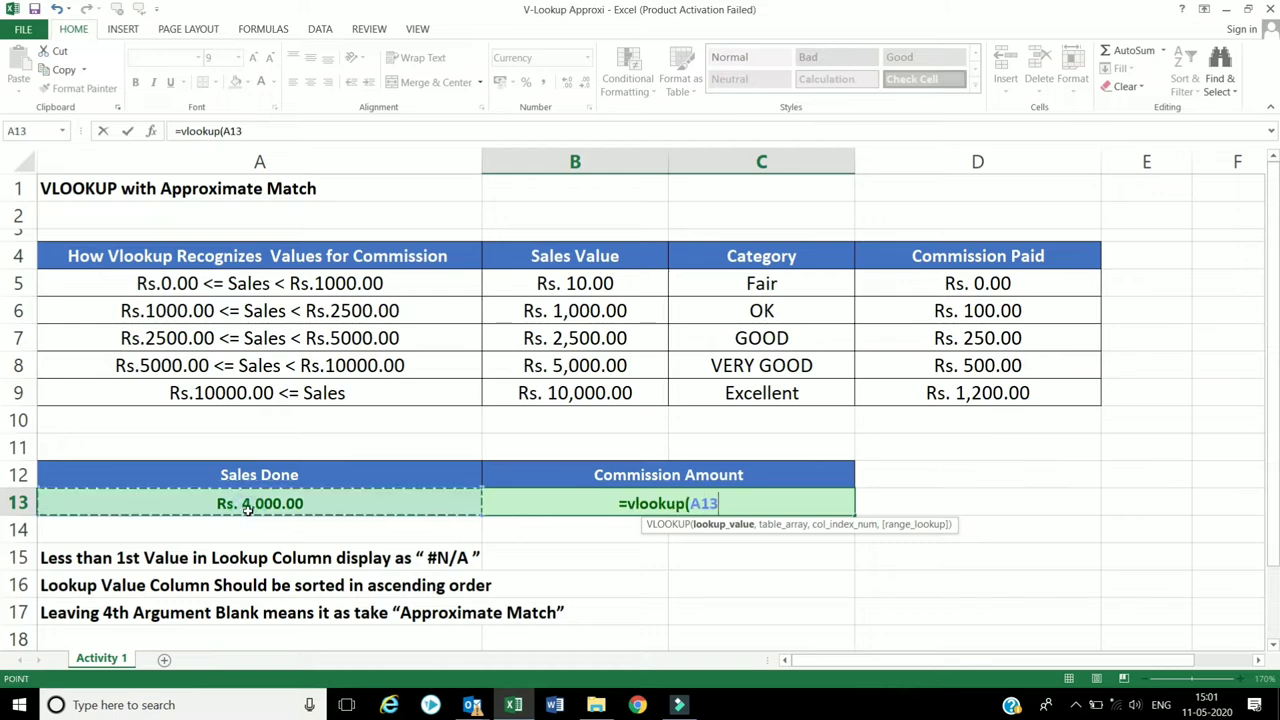
pyautogui.write(',')
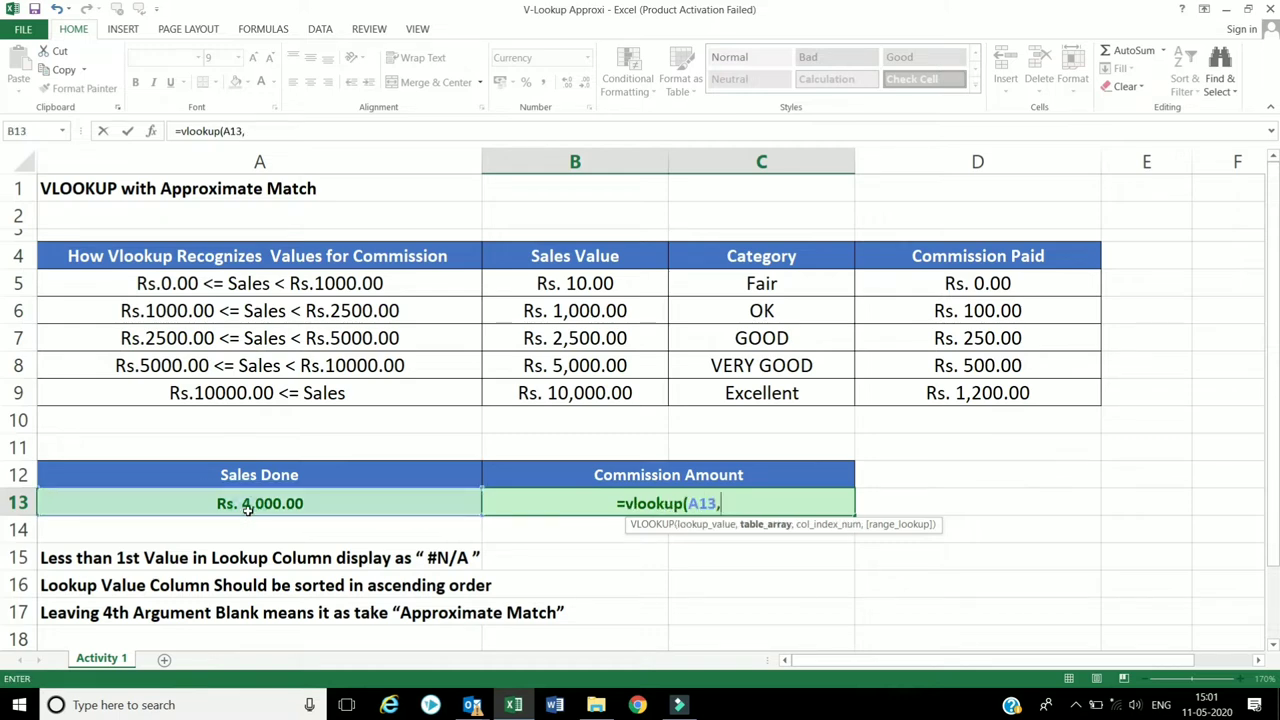
pyautogui.moveTo(545, 286)
pyautogui.mouseDown()
pyautogui.moveTo(792, 388)
pyautogui.moveTo(858, 388)
pyautogui.mouseUp()
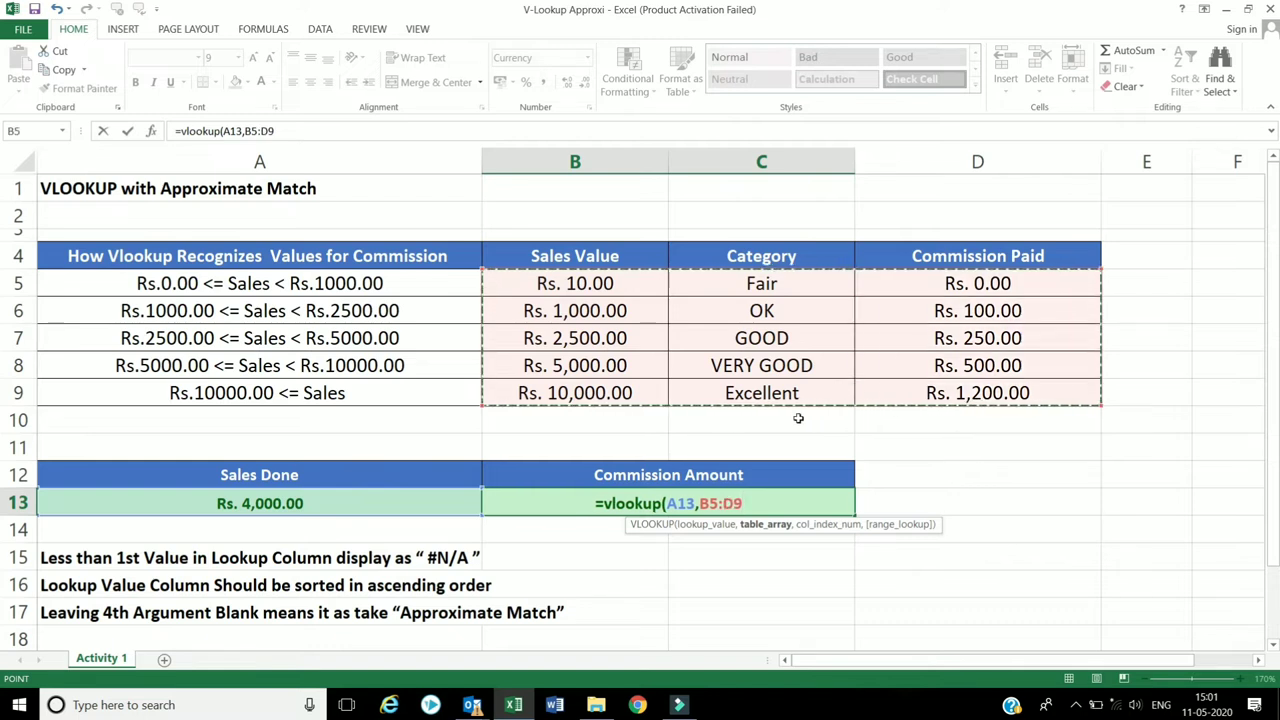
pyautogui.write(',')
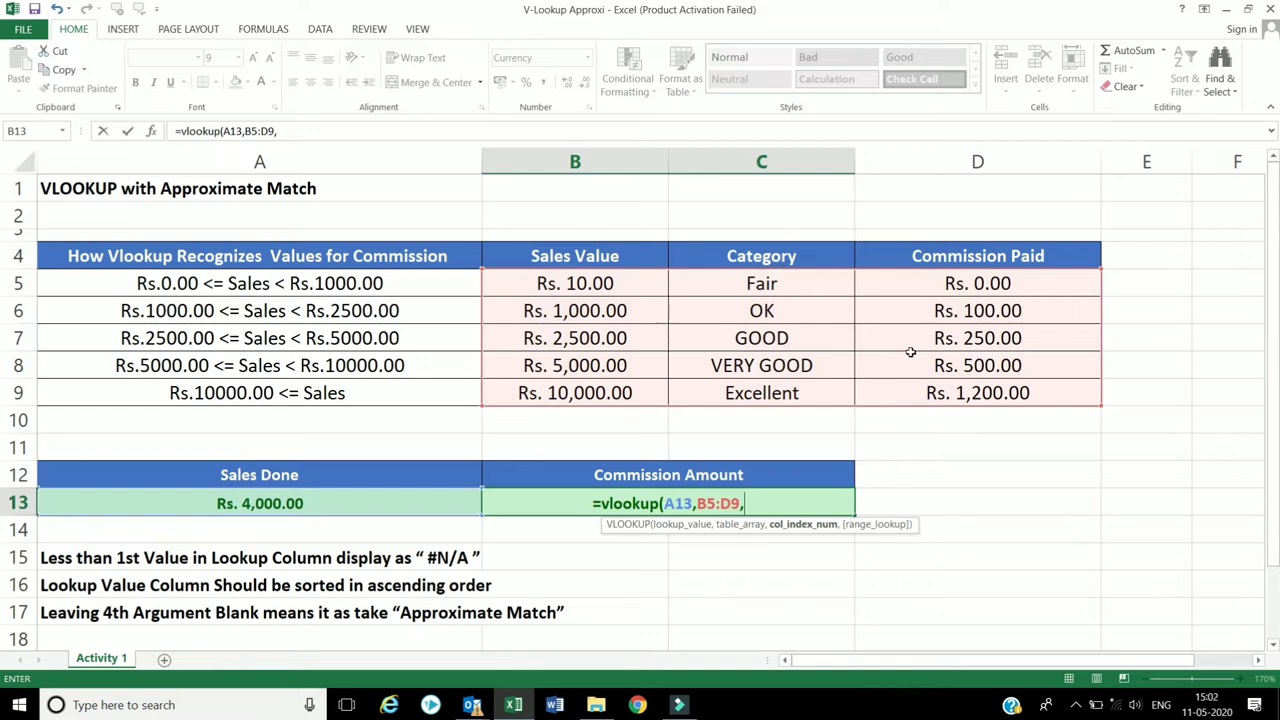
pyautogui.write('3,')
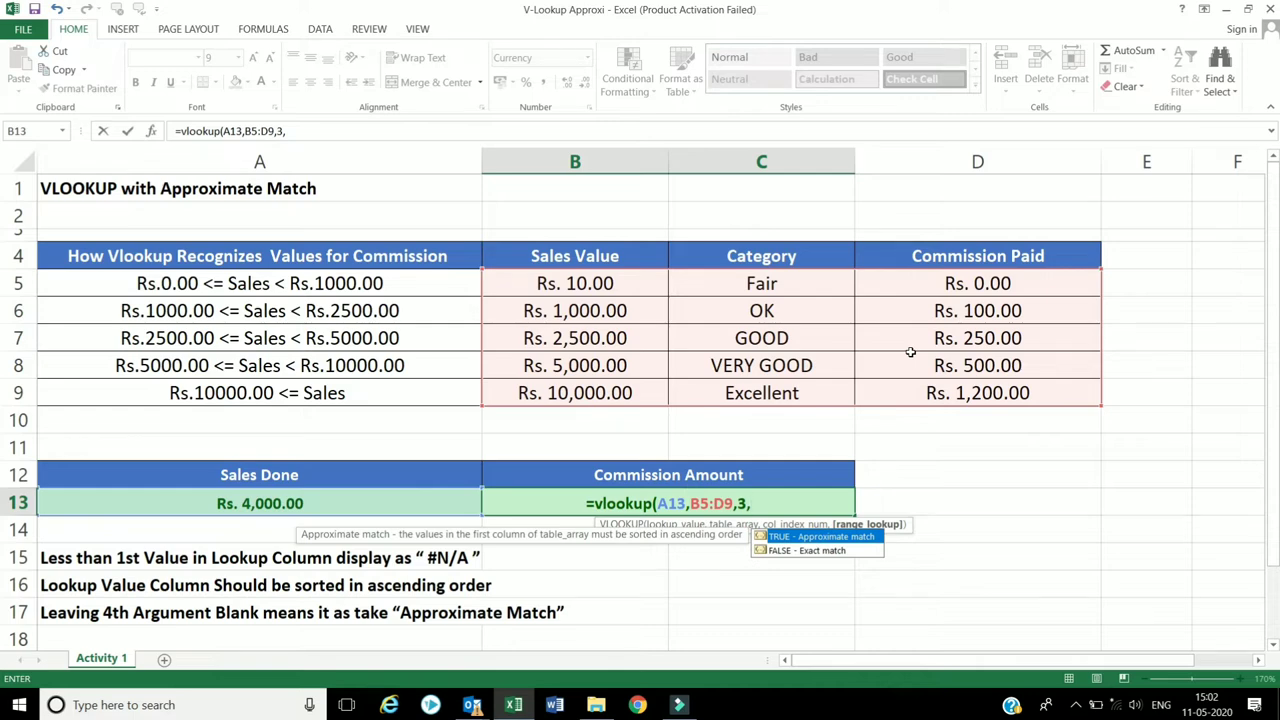
pyautogui.write('1')
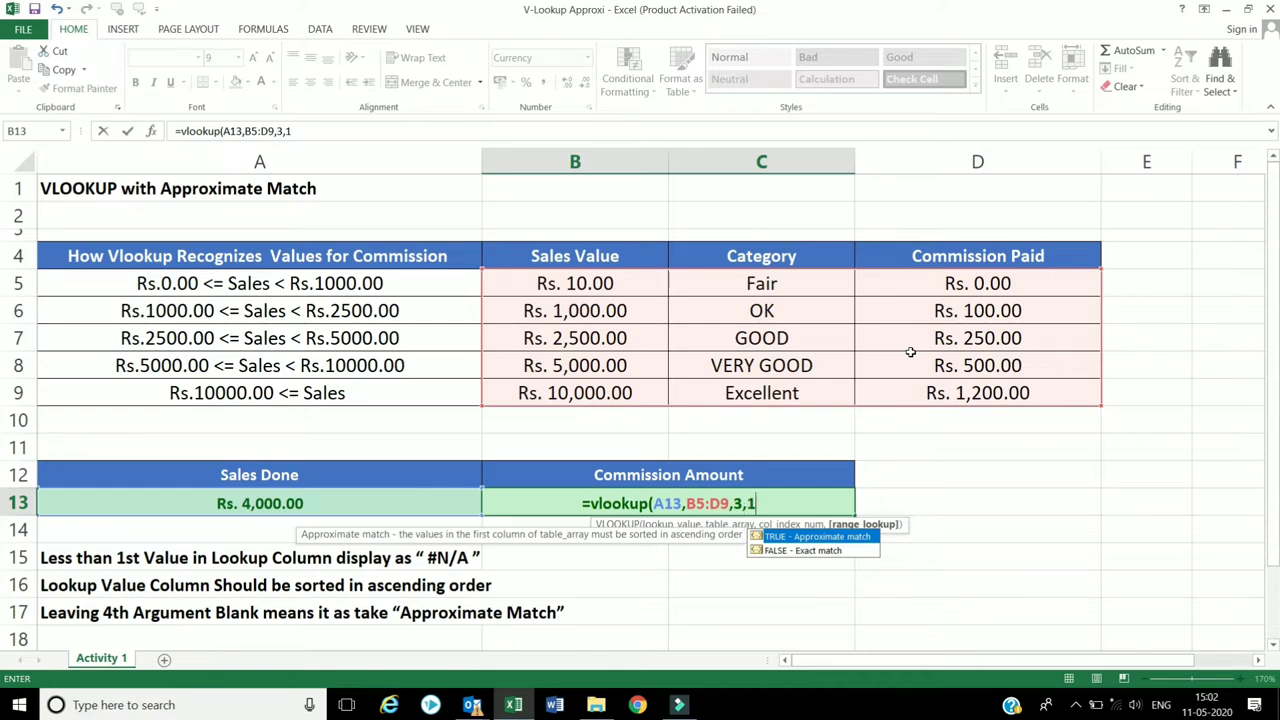
pyautogui.write(')')
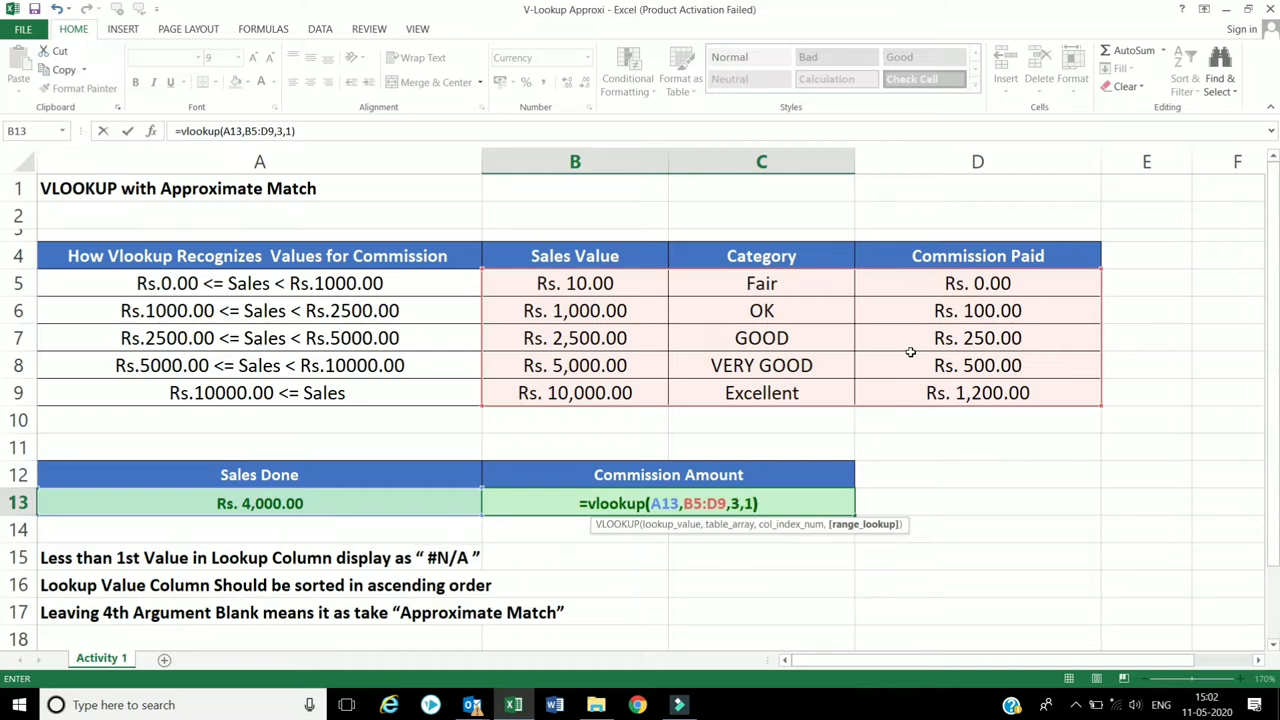
pyautogui.press('Return')
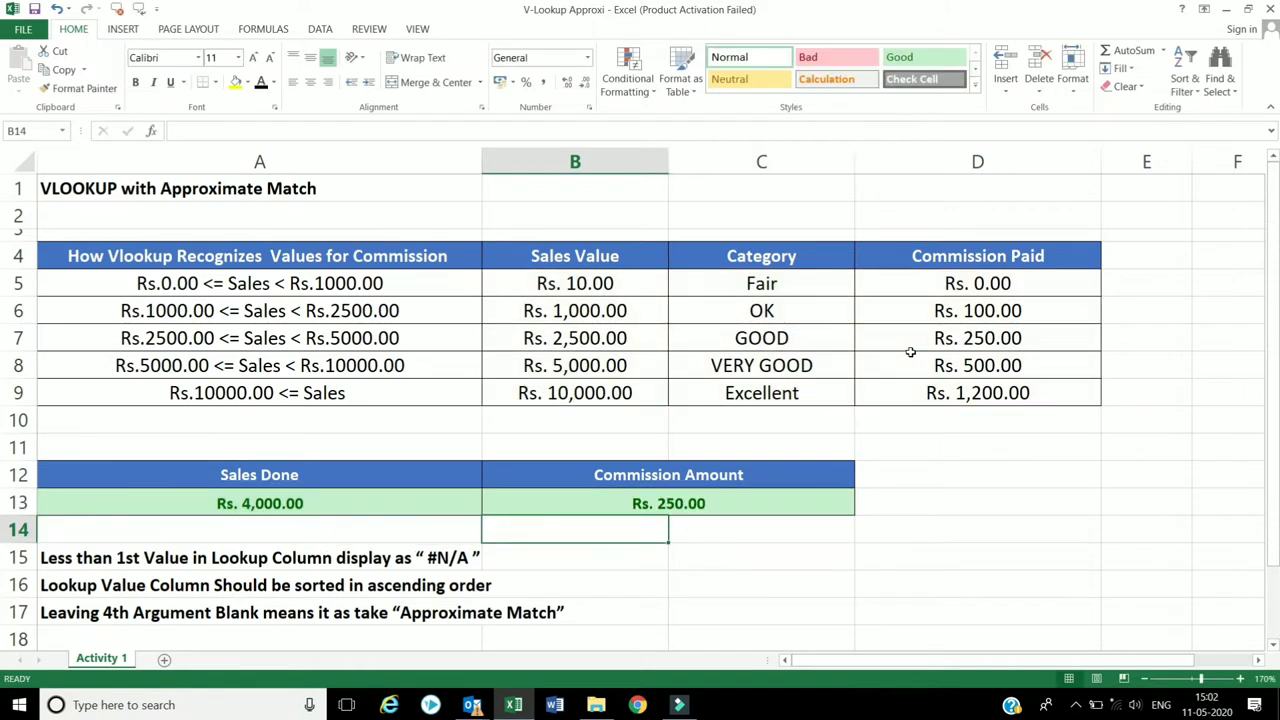
# Step: Compare the sales thresholds with their commissions, then test a Sales Done of 5000
pyautogui.click(627, 352)
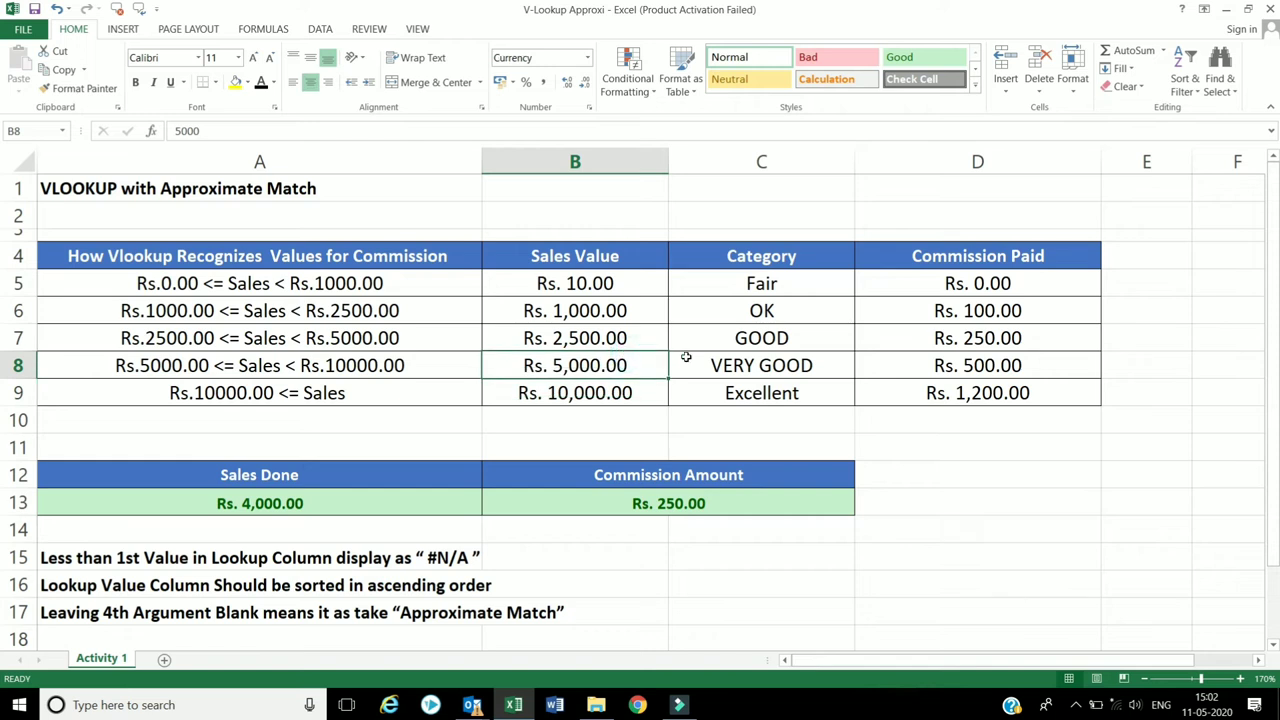
pyautogui.click(940, 345)
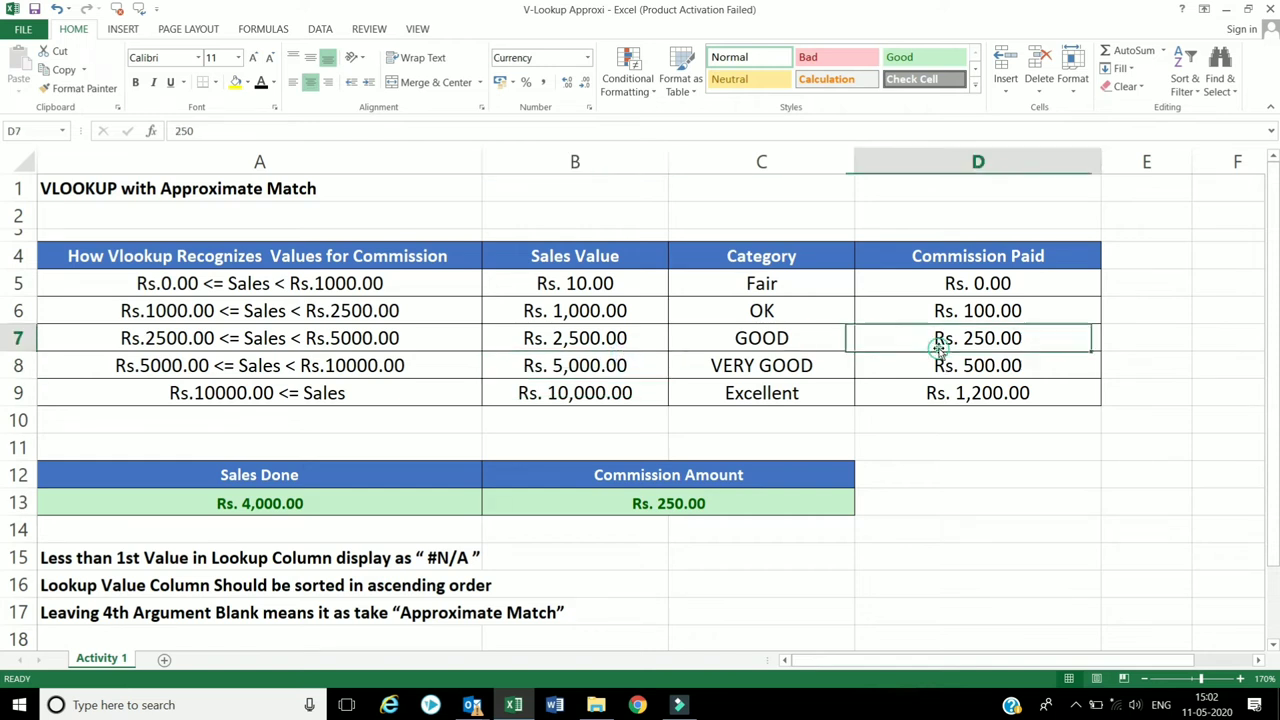
pyautogui.click(617, 337)
pyautogui.click(619, 362)
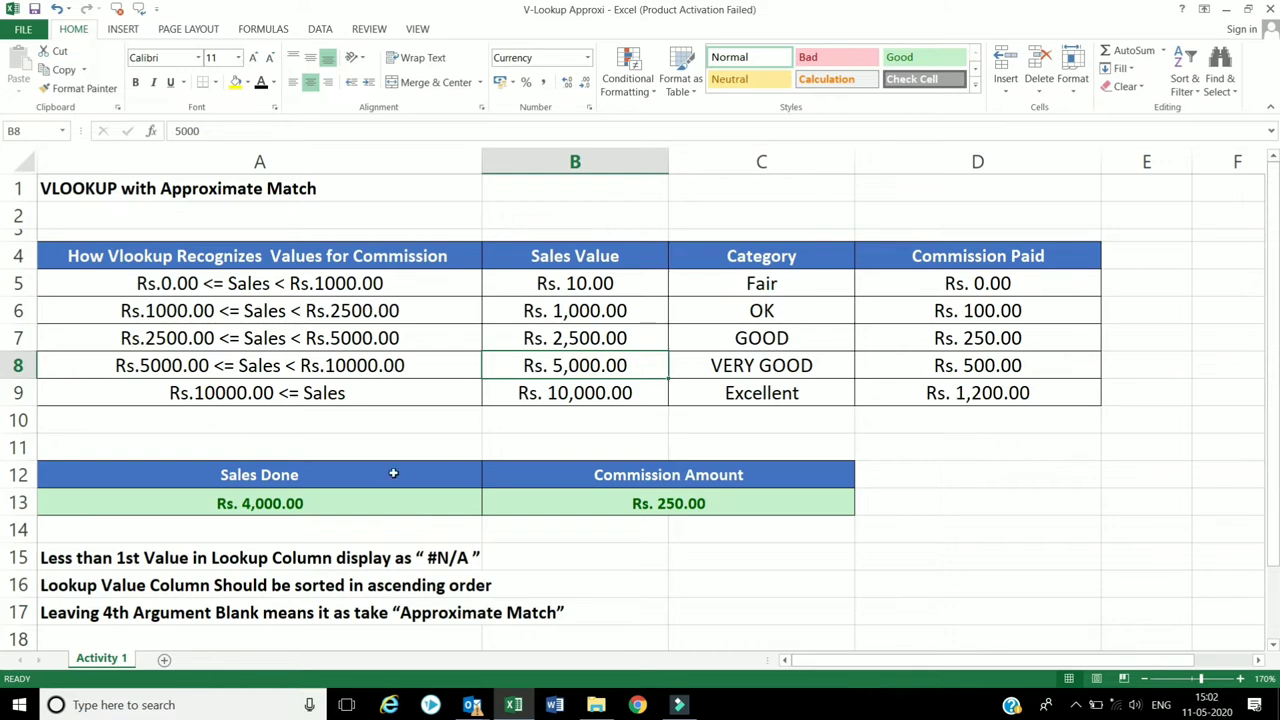
pyautogui.click(377, 503)
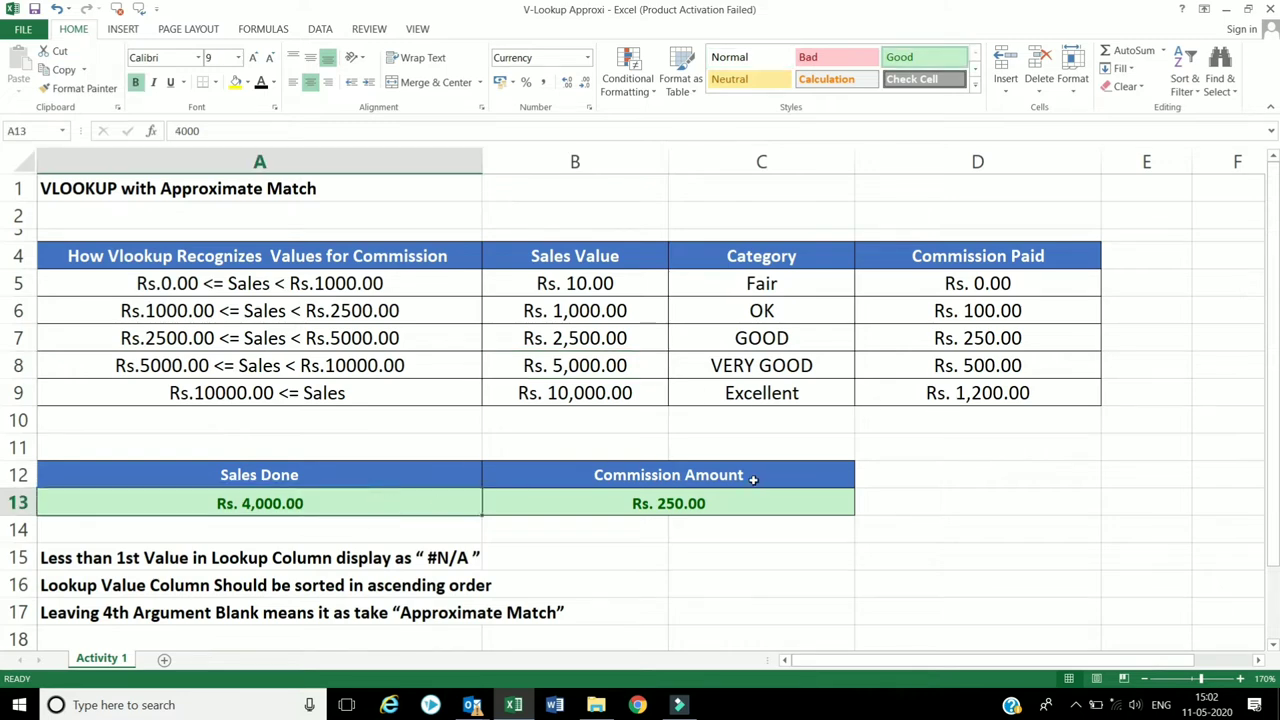
pyautogui.write('50')
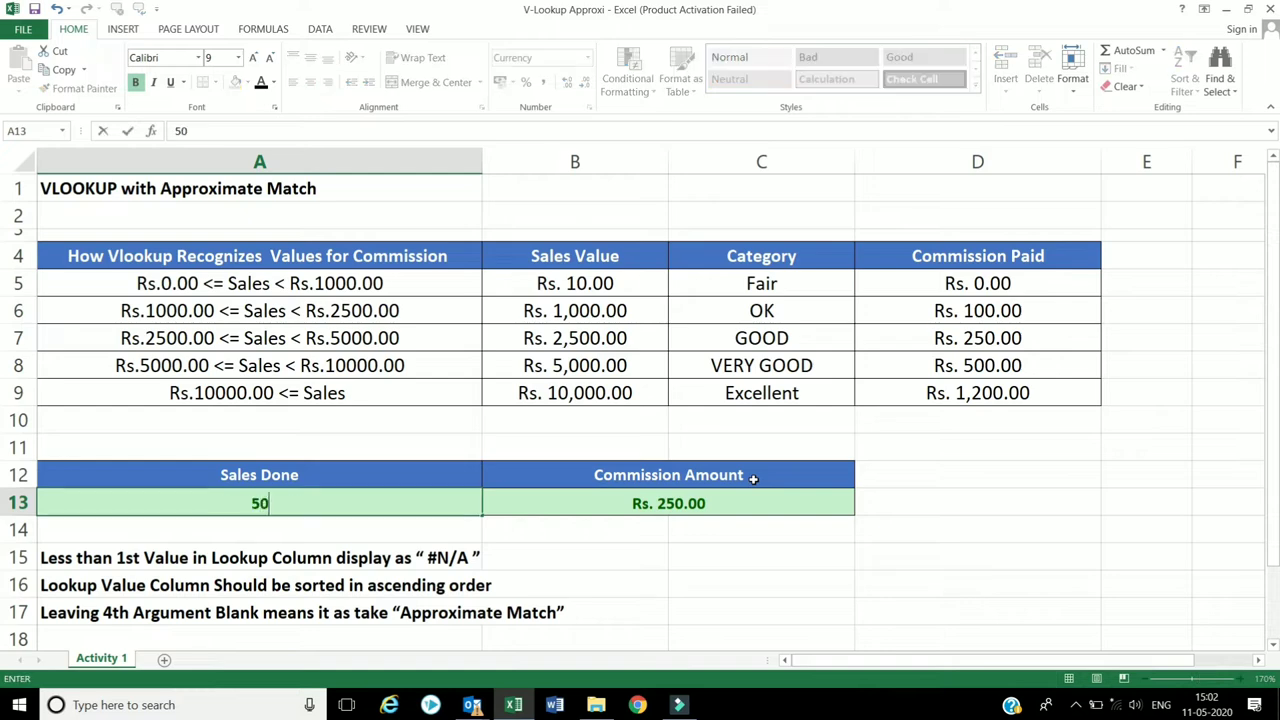
pyautogui.write('00')
pyautogui.press('Return')
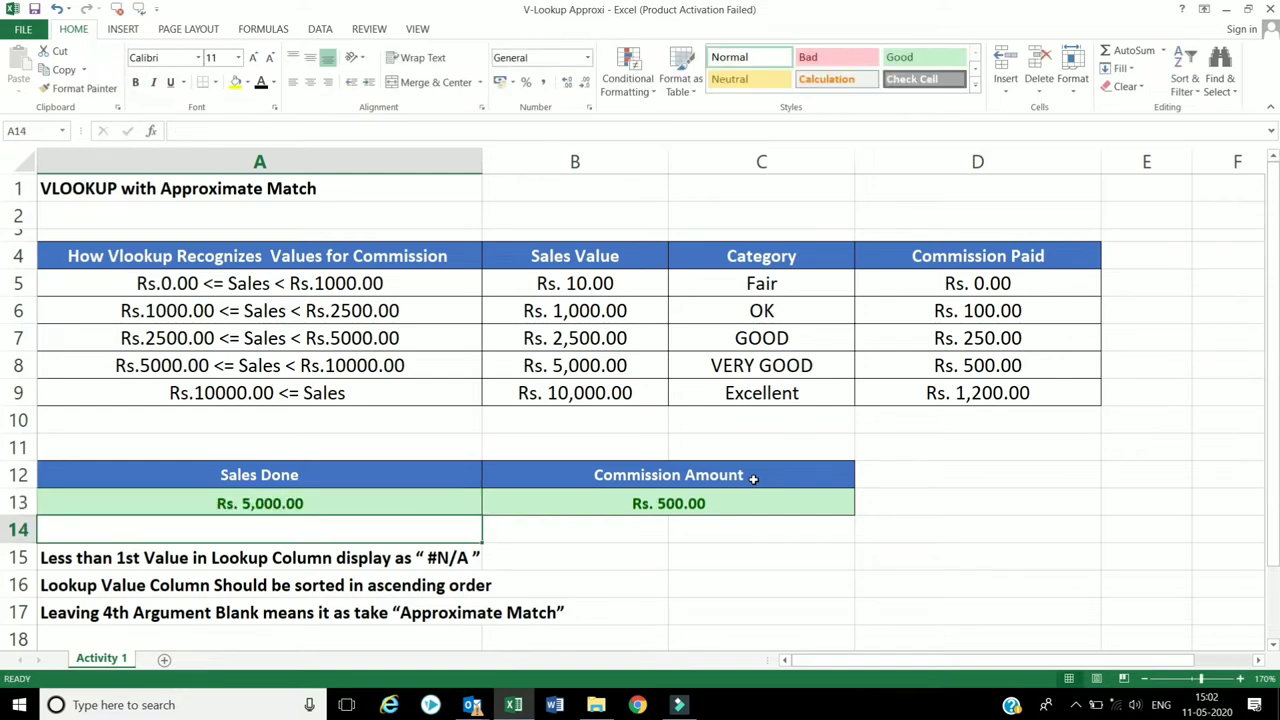
# Step: Review the 5,000 and 10,000 thresholds and test a Sales Done of 3500
pyautogui.click(540, 392)
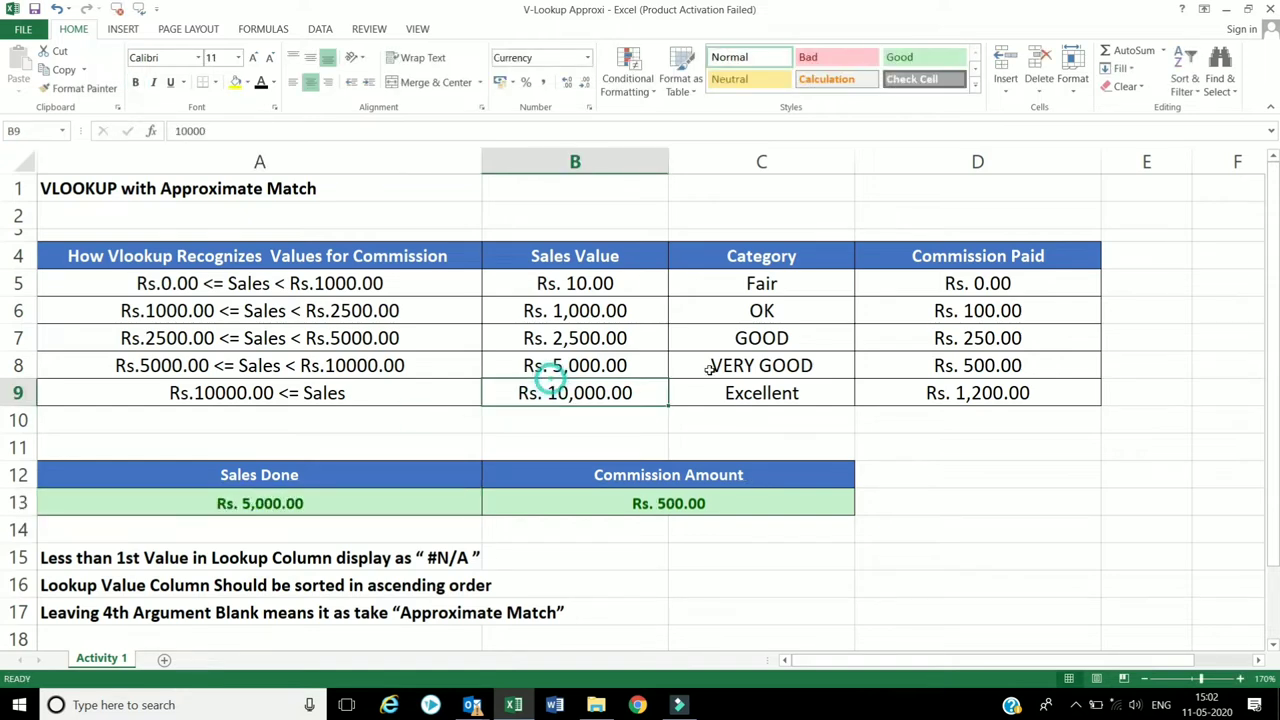
pyautogui.click(932, 367)
pyautogui.click(608, 366)
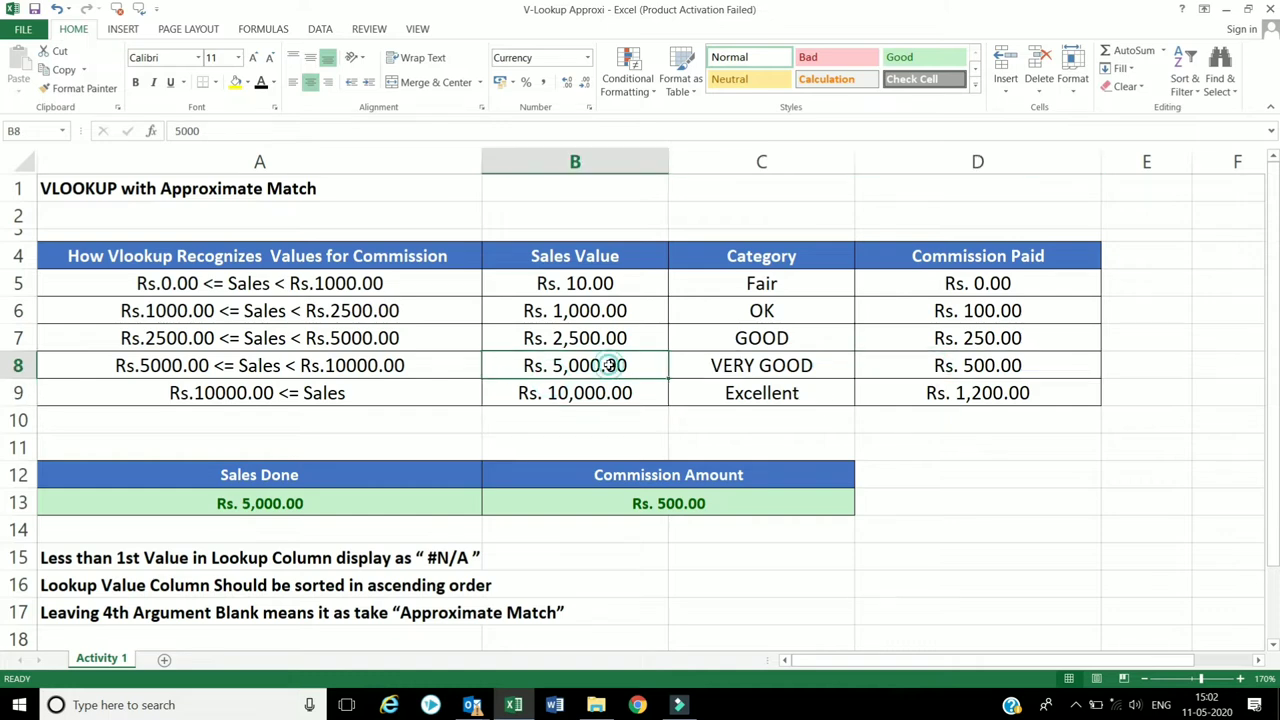
pyautogui.click(877, 357)
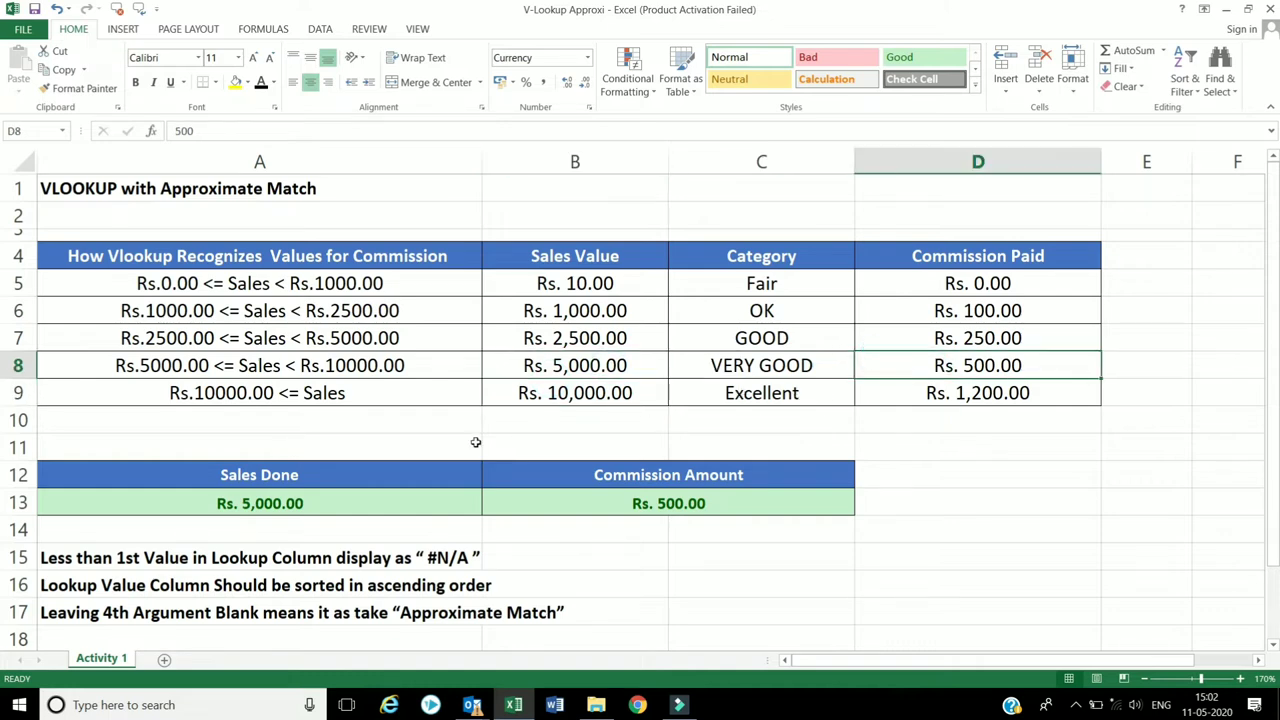
pyautogui.click(395, 502)
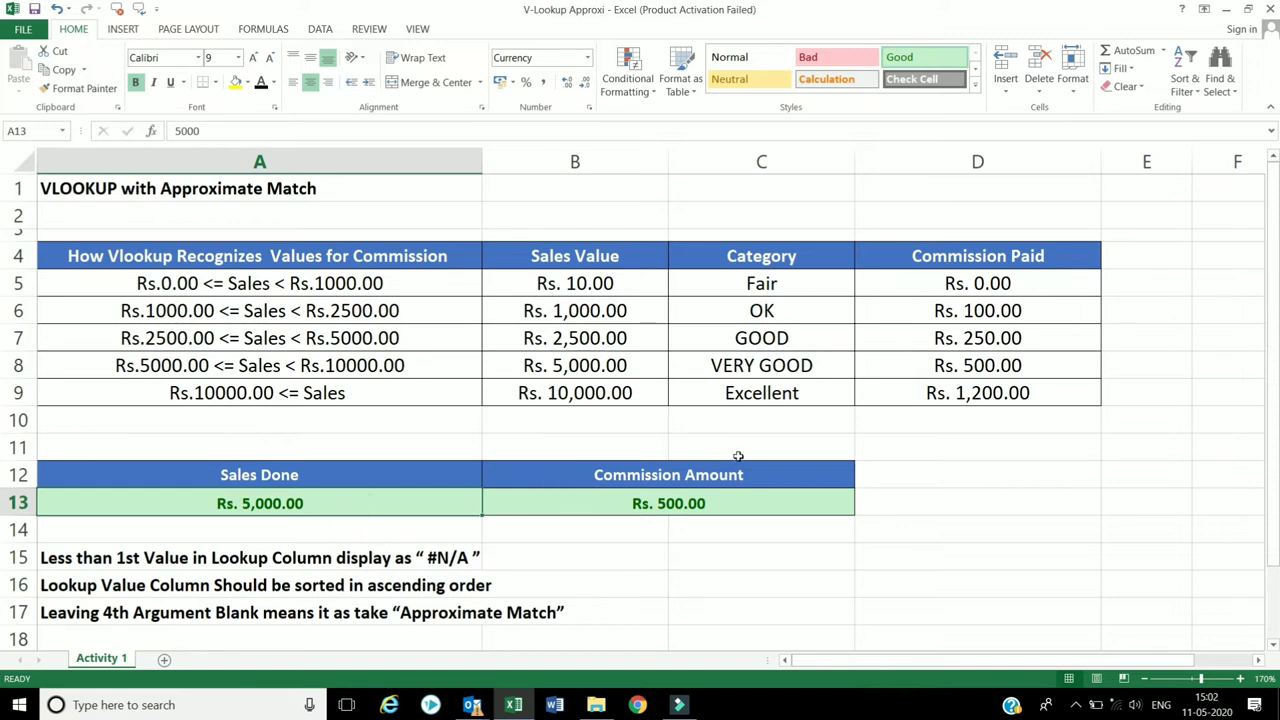
pyautogui.write('3500')
pyautogui.press('Return')
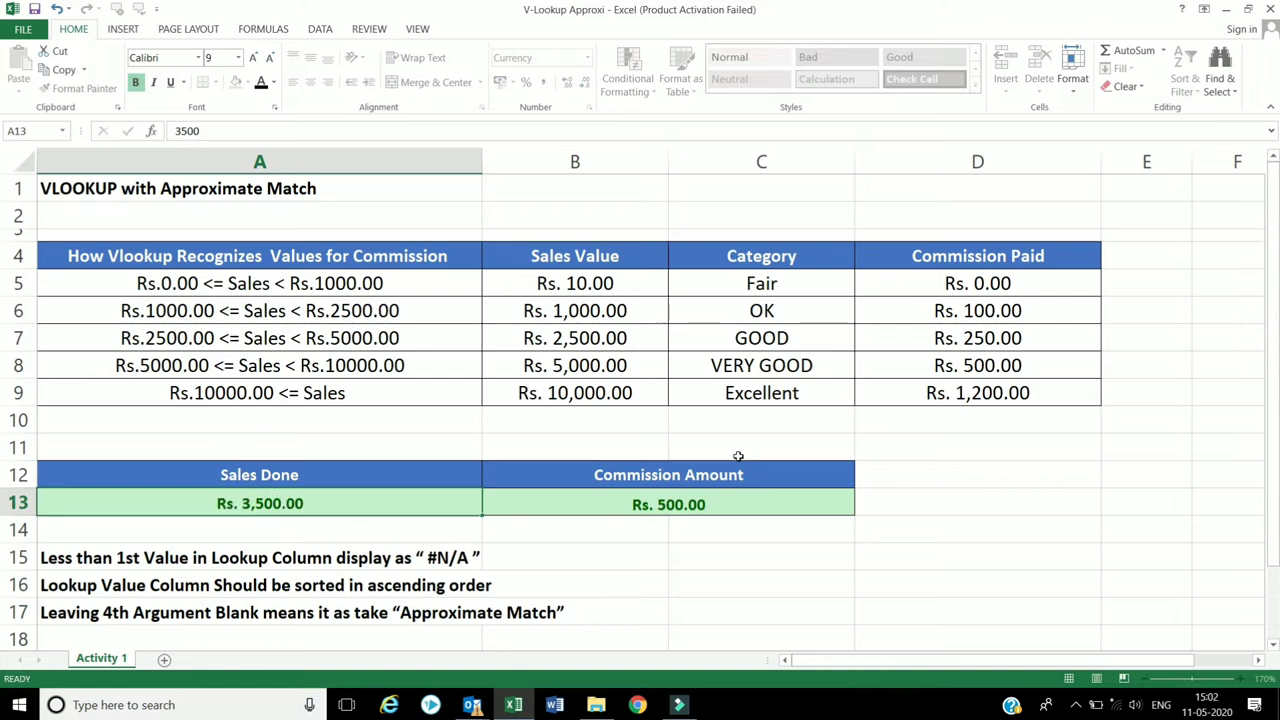
# Step: Test a Sales Done of 2,500, which returns Rs. 250.00 commission
pyautogui.click(390, 506)
pyautogui.write('2,')
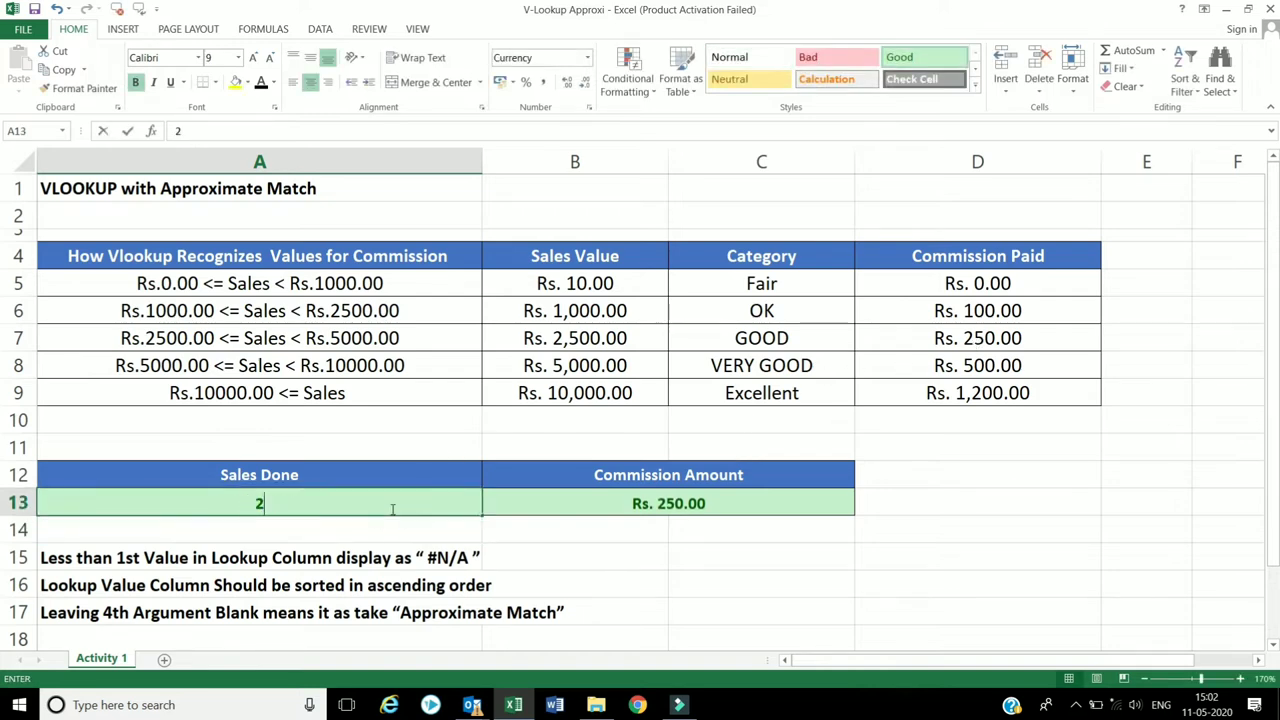
pyautogui.write('500')
pyautogui.press('Return')
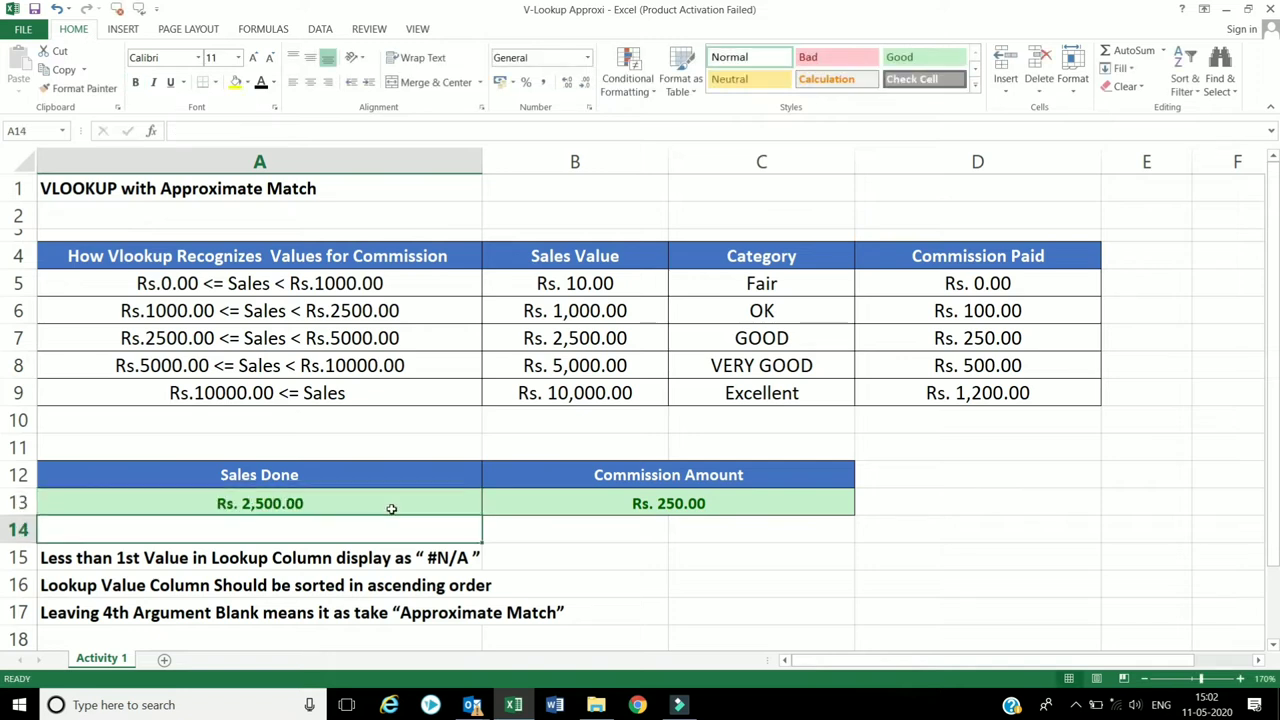
pyautogui.click(391, 508)
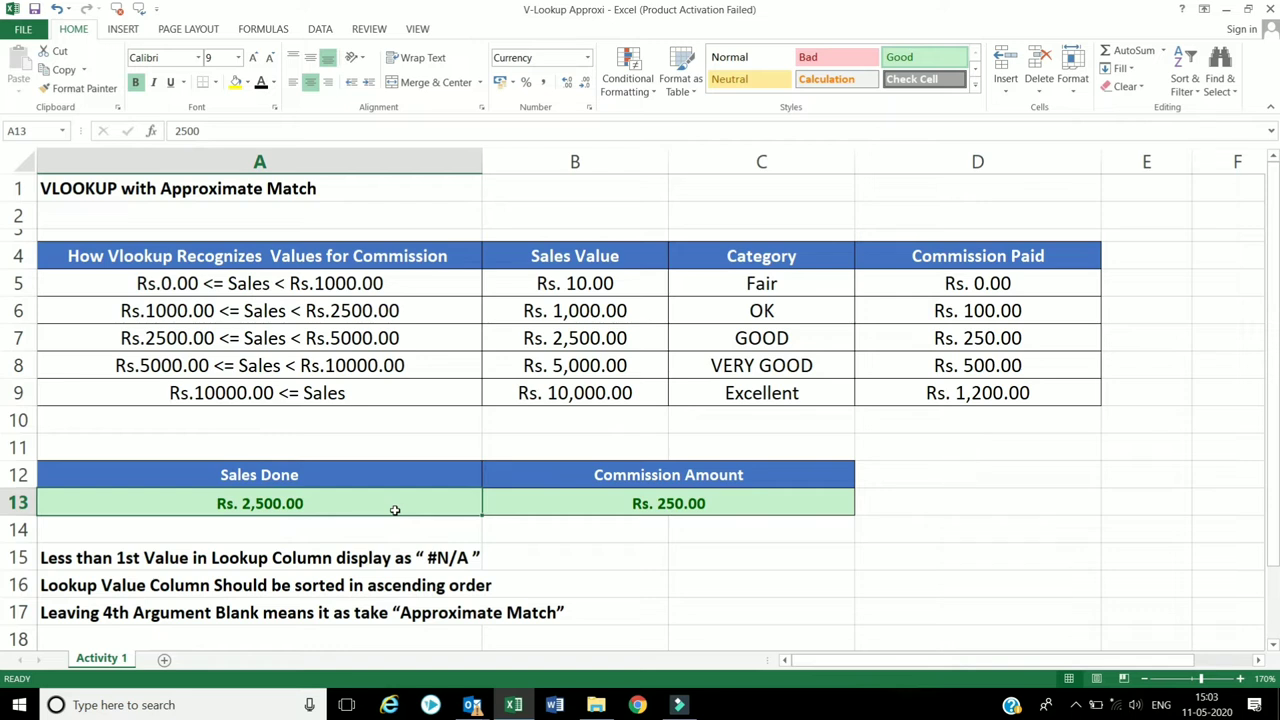
# Step: Review the formula, the #N/A note and the lowest sales value, then enter 15 for Rs. 0.00
pyautogui.click(562, 500)
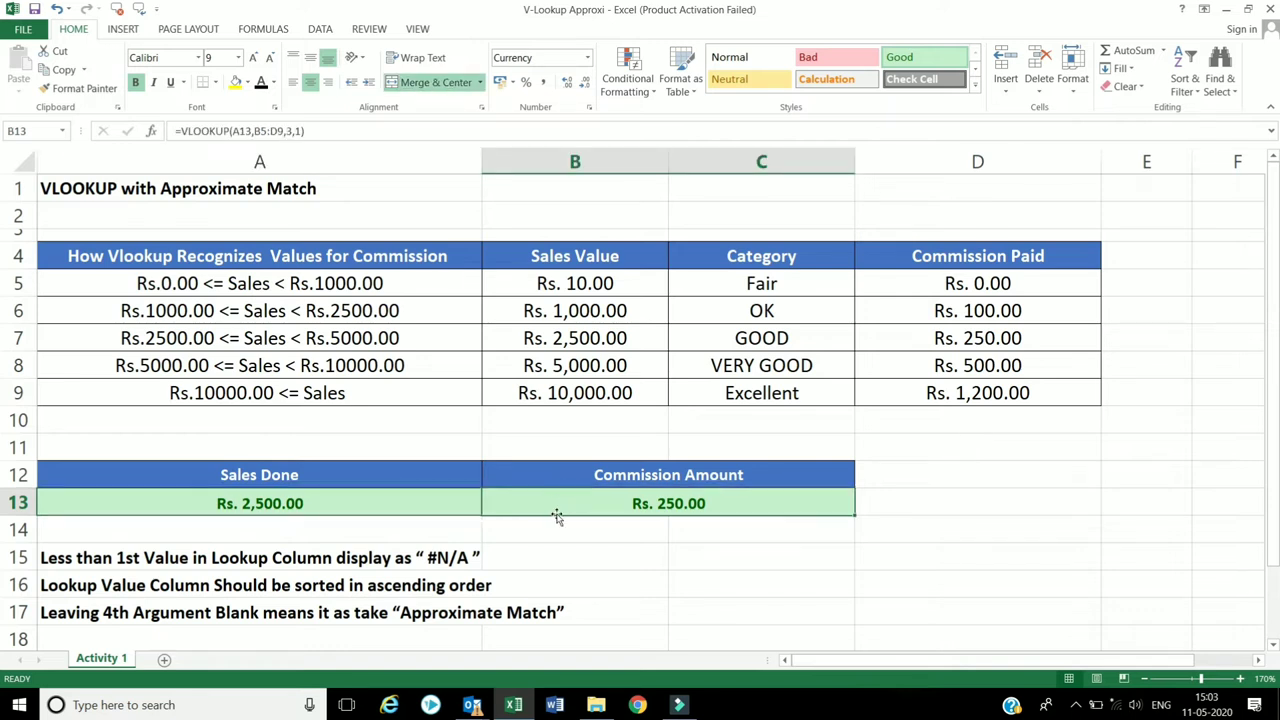
pyautogui.click(539, 568)
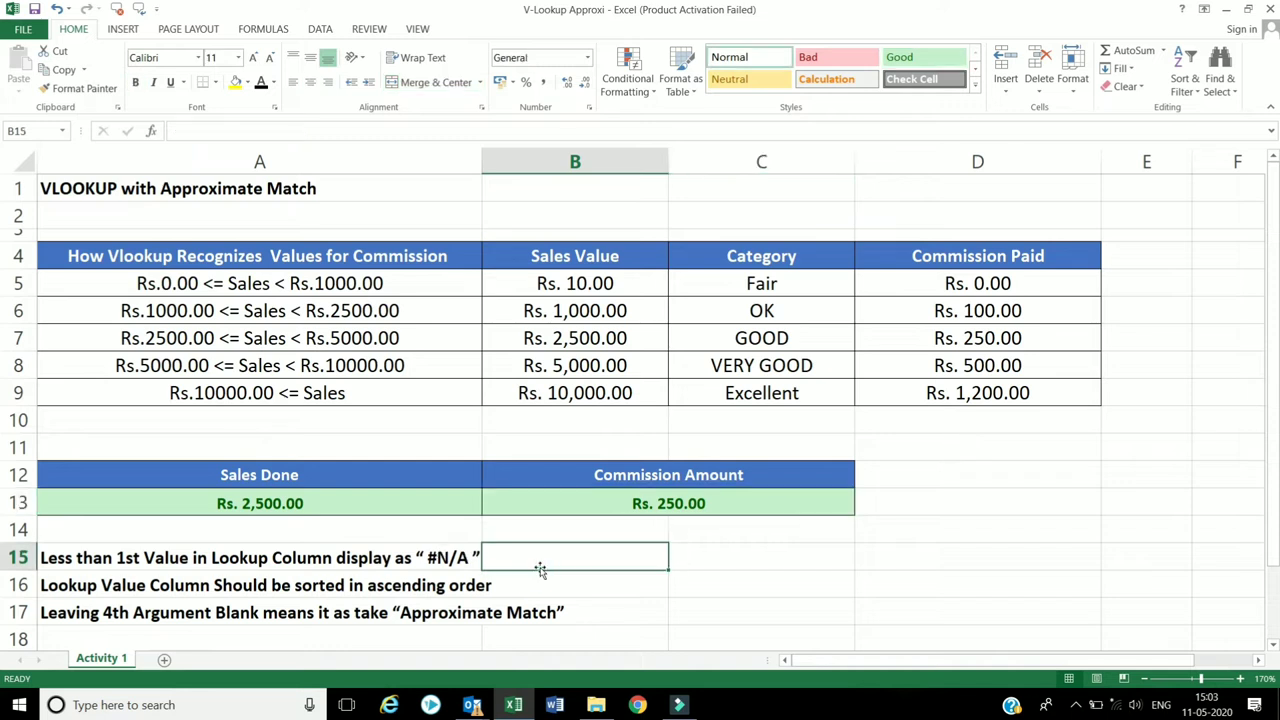
pyautogui.click(64, 563)
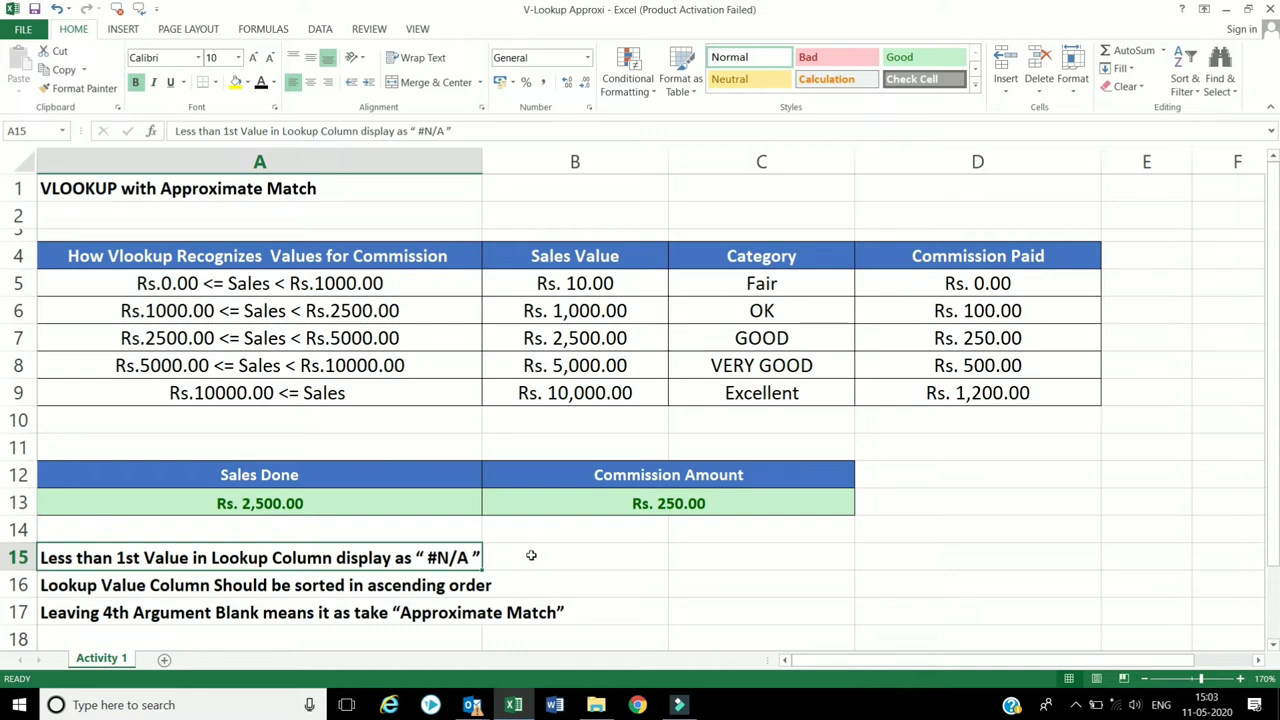
pyautogui.click(574, 278)
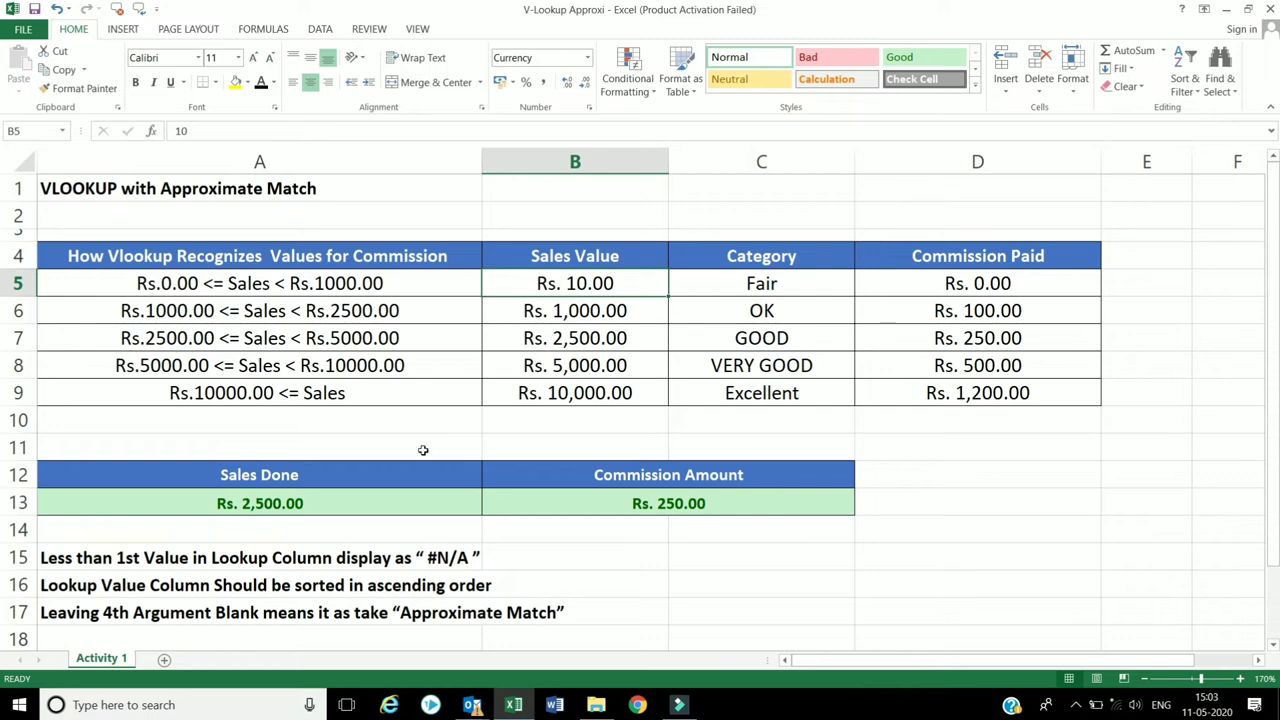
pyautogui.click(408, 505)
pyautogui.write('15')
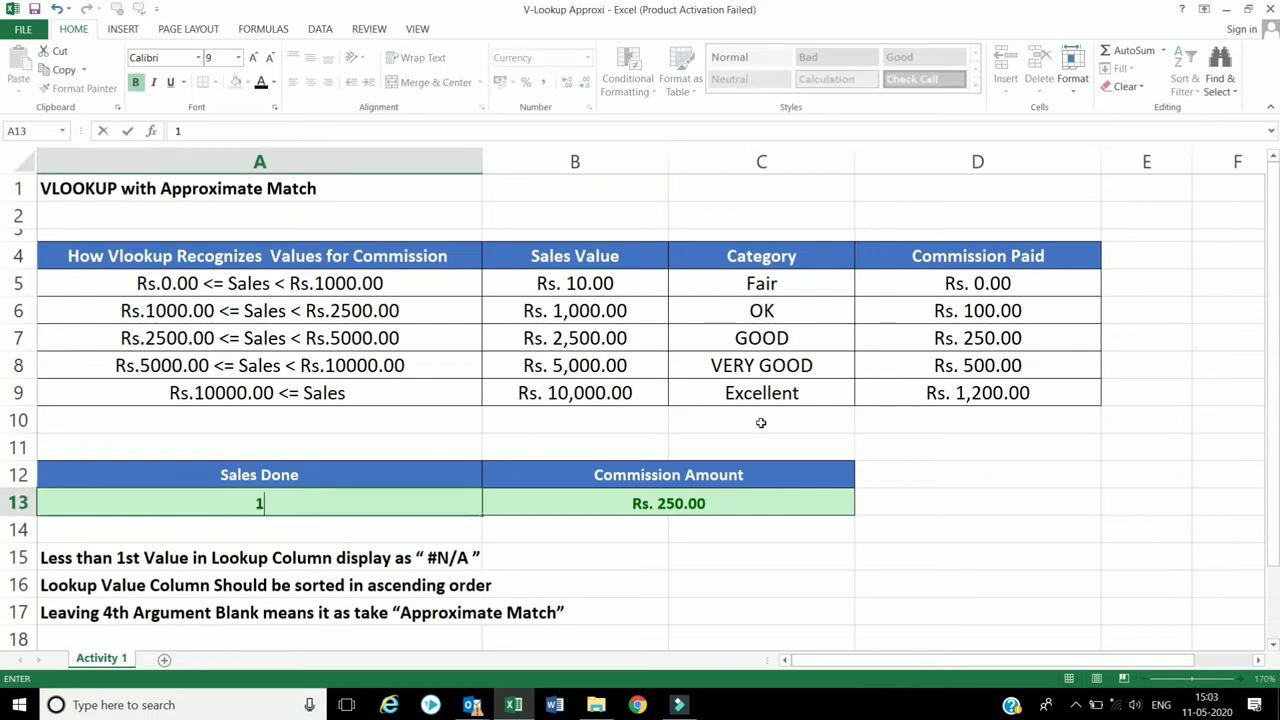
pyautogui.press('Return')
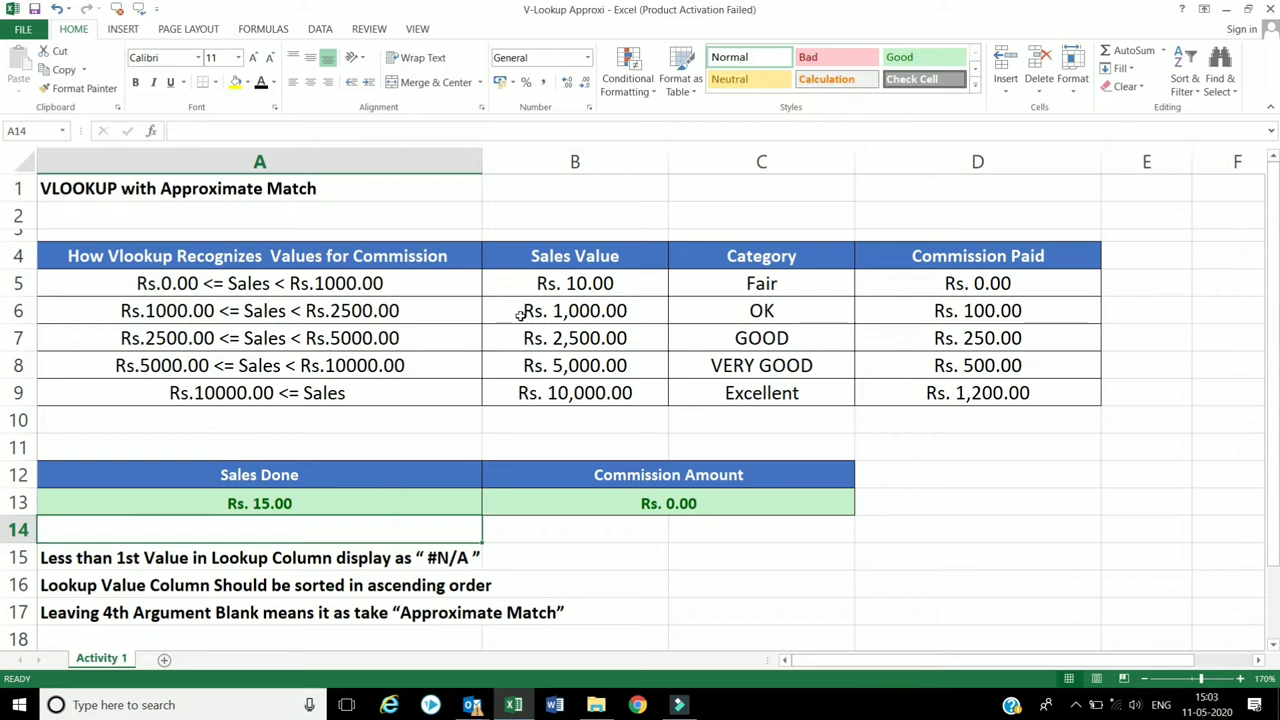
# Step: Enter 9 as Sales Done, below the minimum of 10, so the commission shows #N/A
pyautogui.click(534, 284)
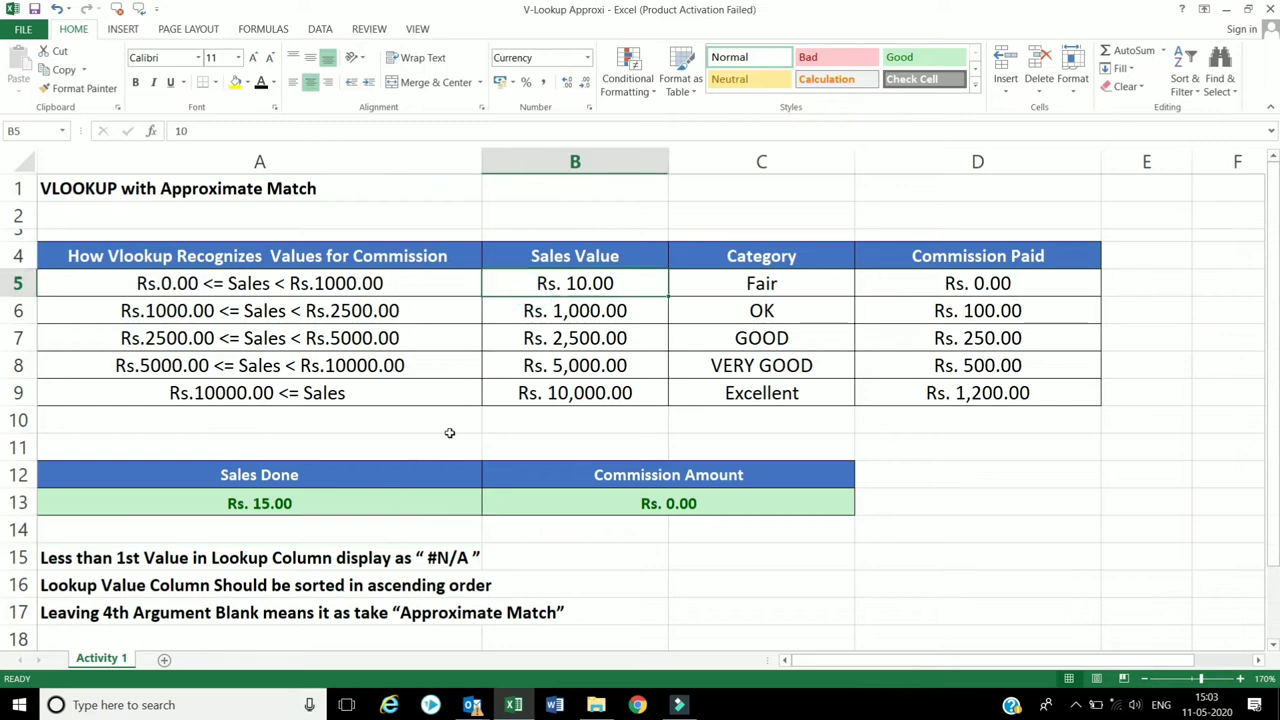
pyautogui.click(334, 512)
pyautogui.write('9')
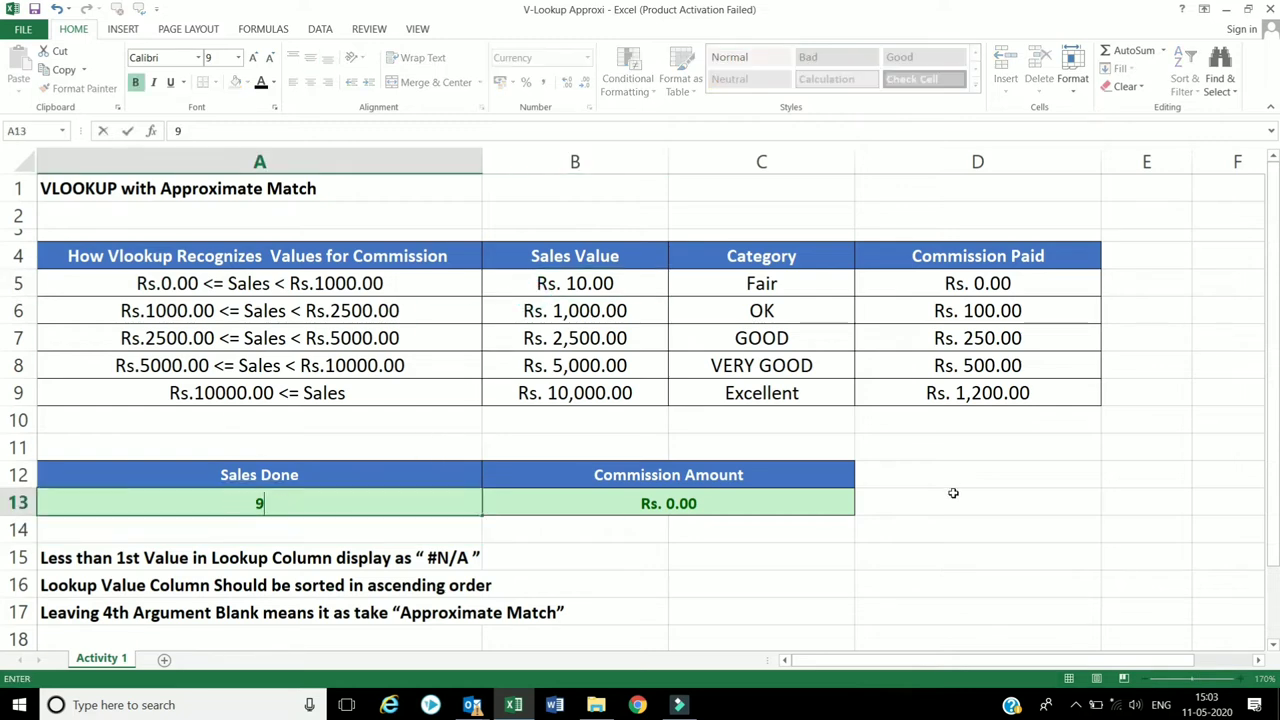
pyautogui.press('Return')
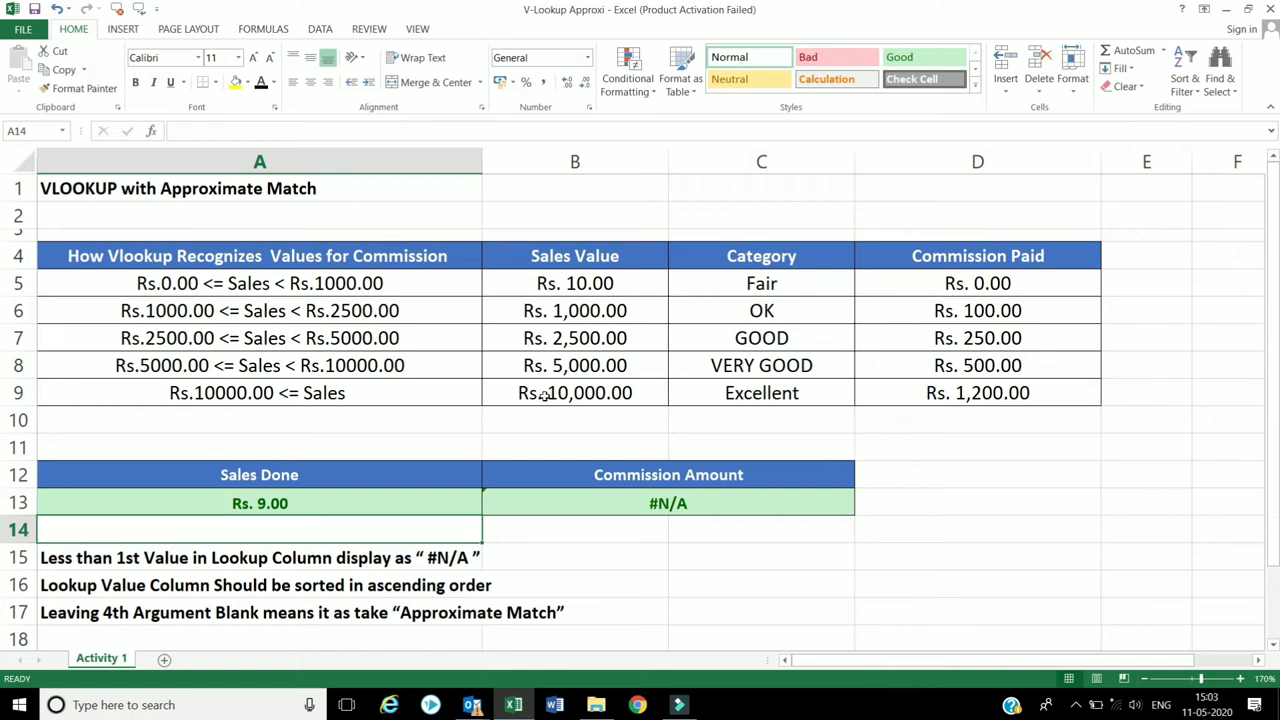
pyautogui.click(577, 347)
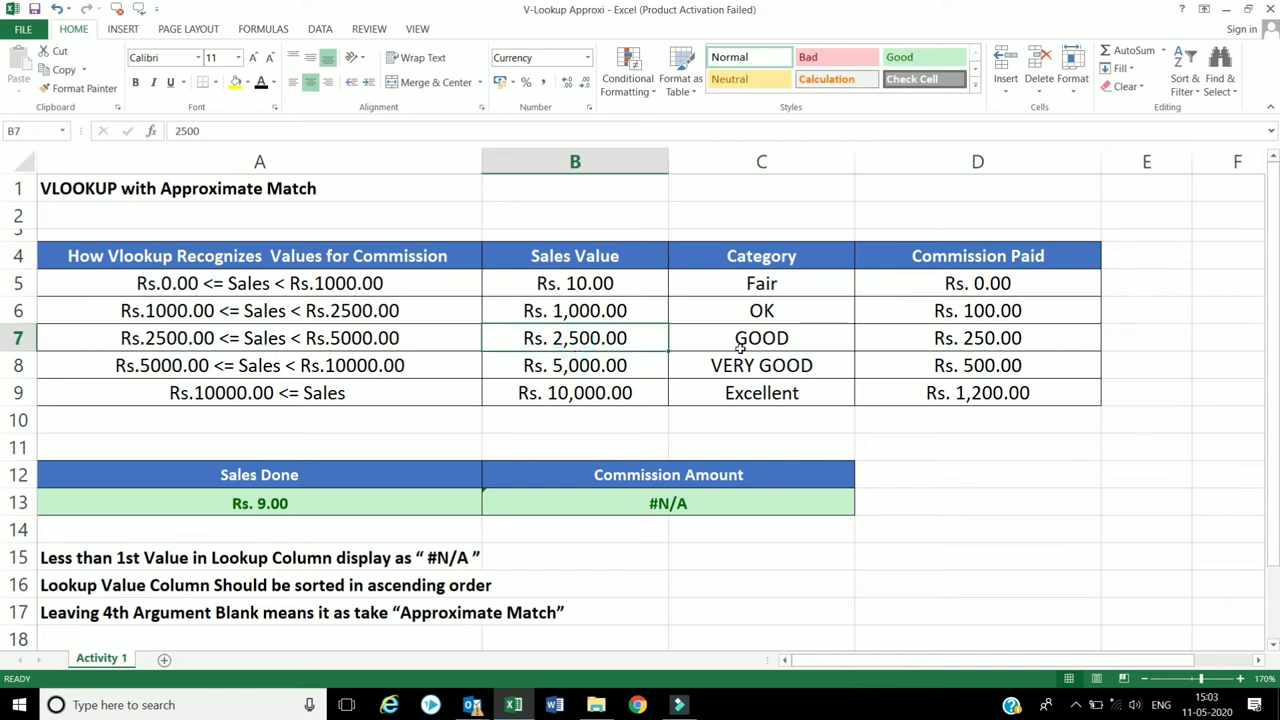
# Step: Change the GOOD sales value to 6000 and enter 5500 as Sales Done, returning Rs. 100.00
pyautogui.write('600')
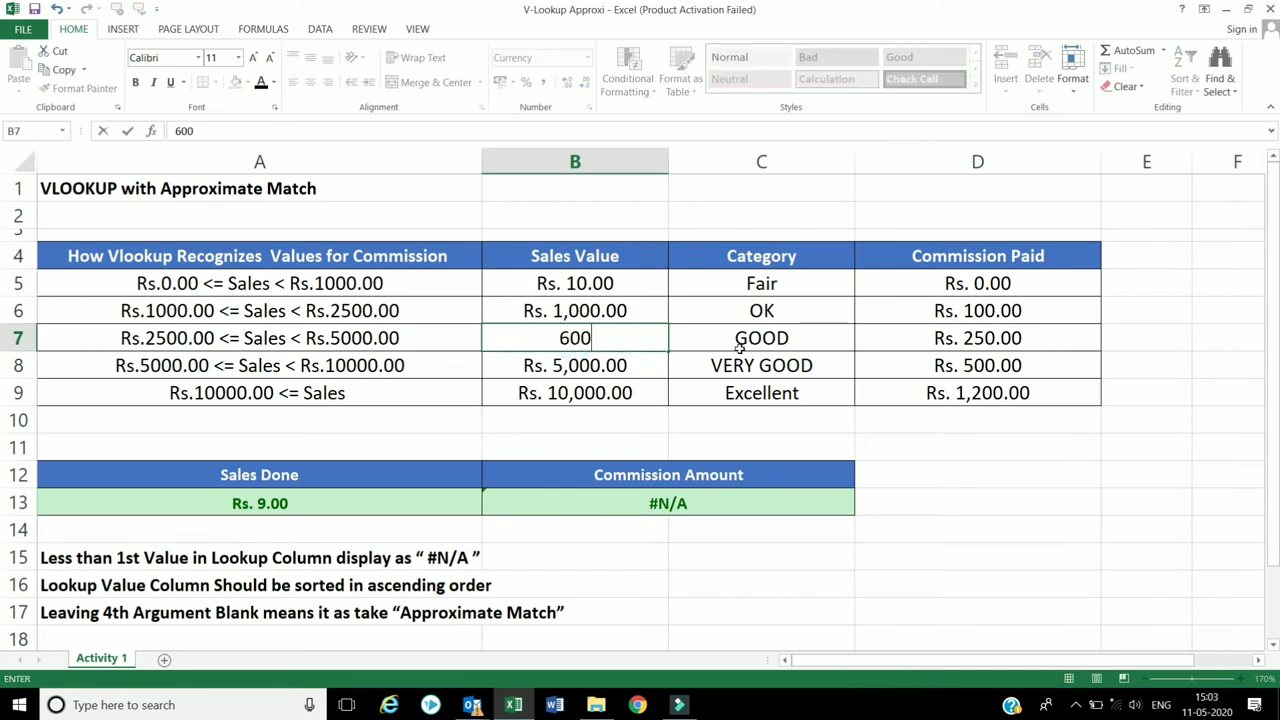
pyautogui.write('0')
pyautogui.press('Return')
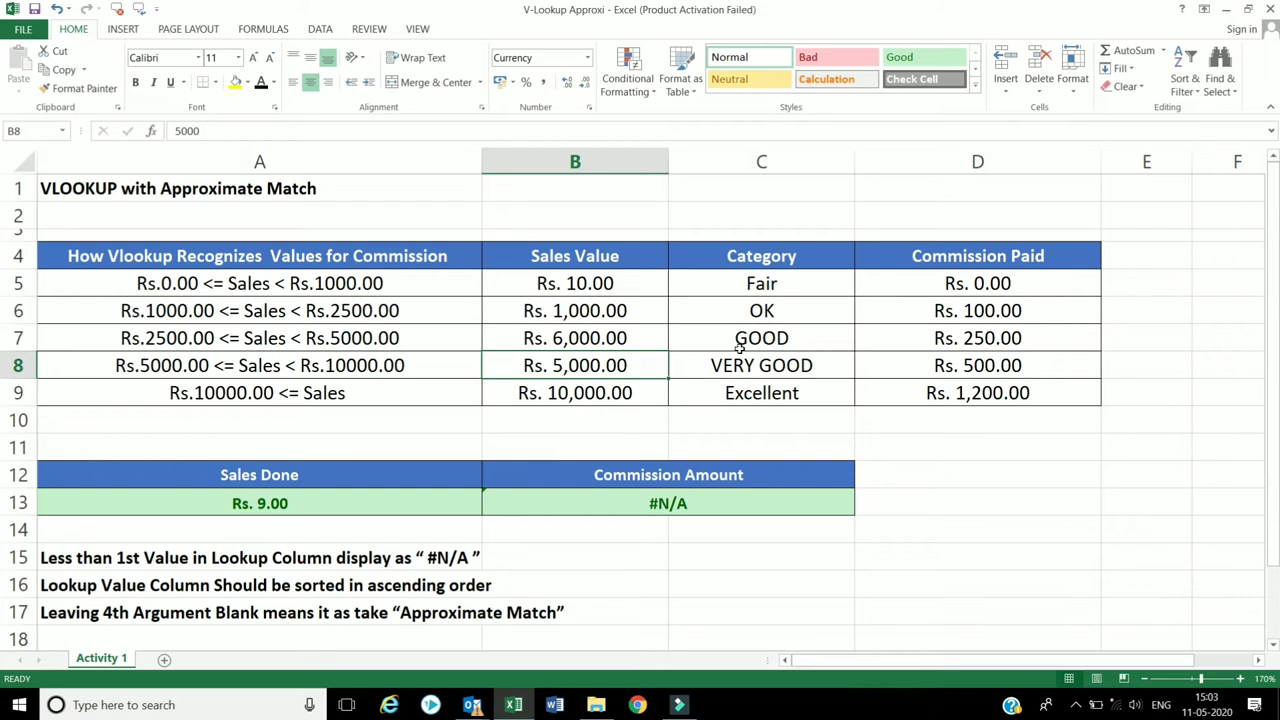
pyautogui.click(409, 505)
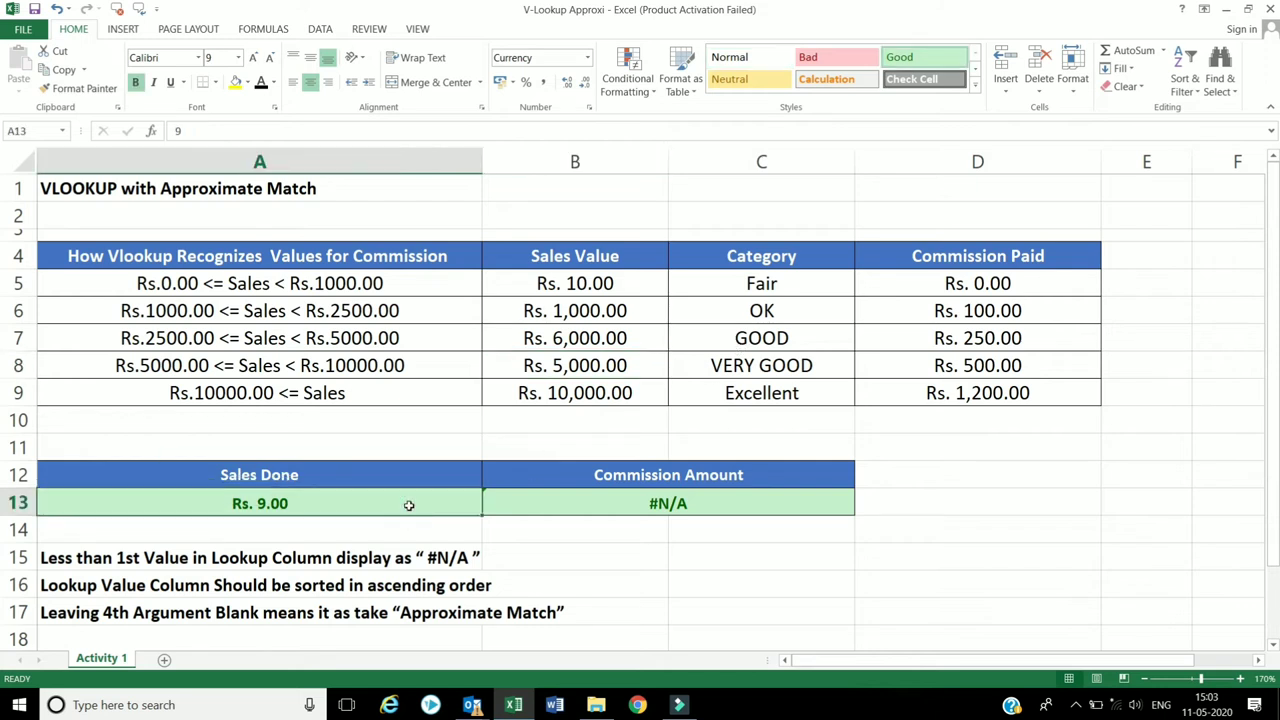
pyautogui.write('55')
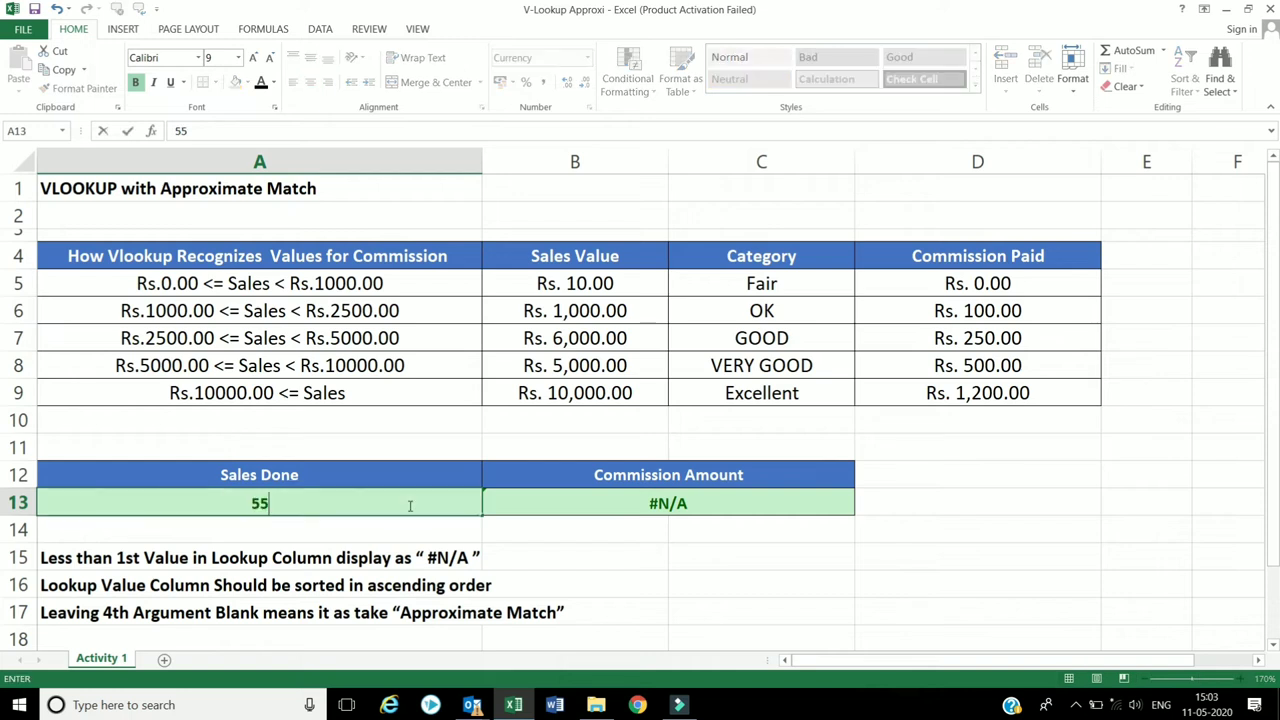
pyautogui.write('00')
pyautogui.press('Return')
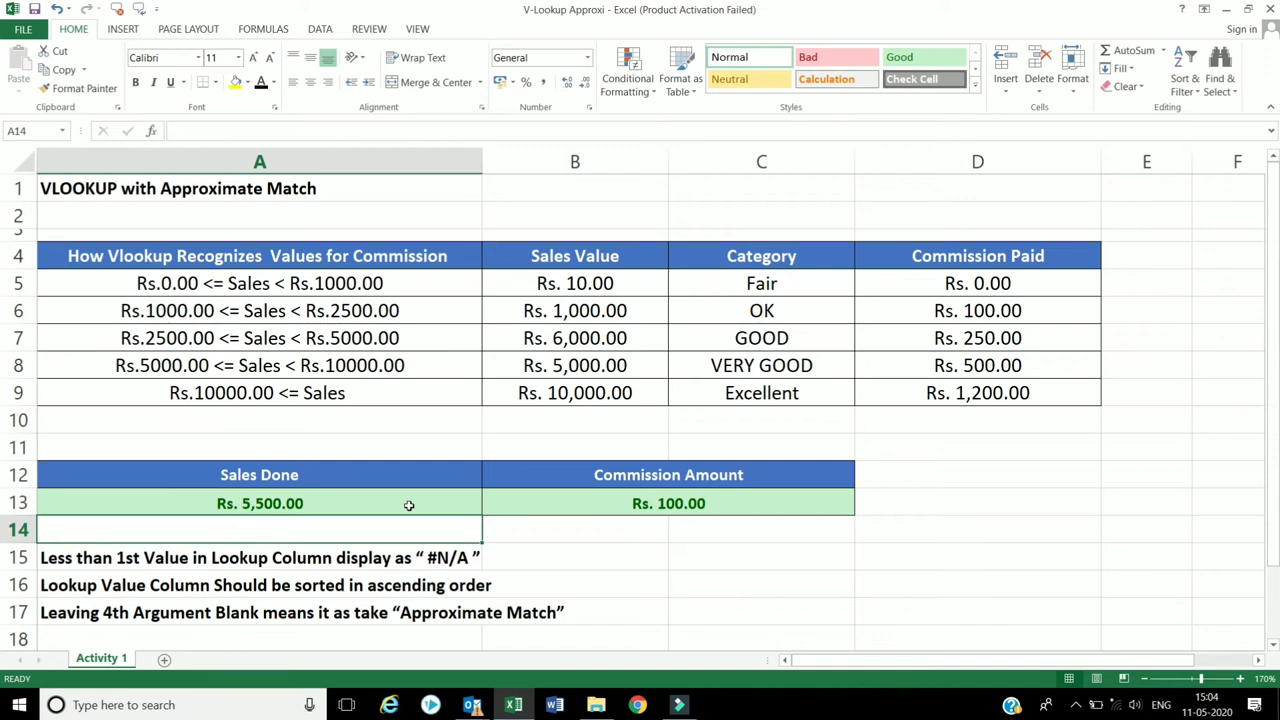
# Step: Compare the 5,000 sales row with the out-of-order 6,000 value above it
pyautogui.click(530, 375)
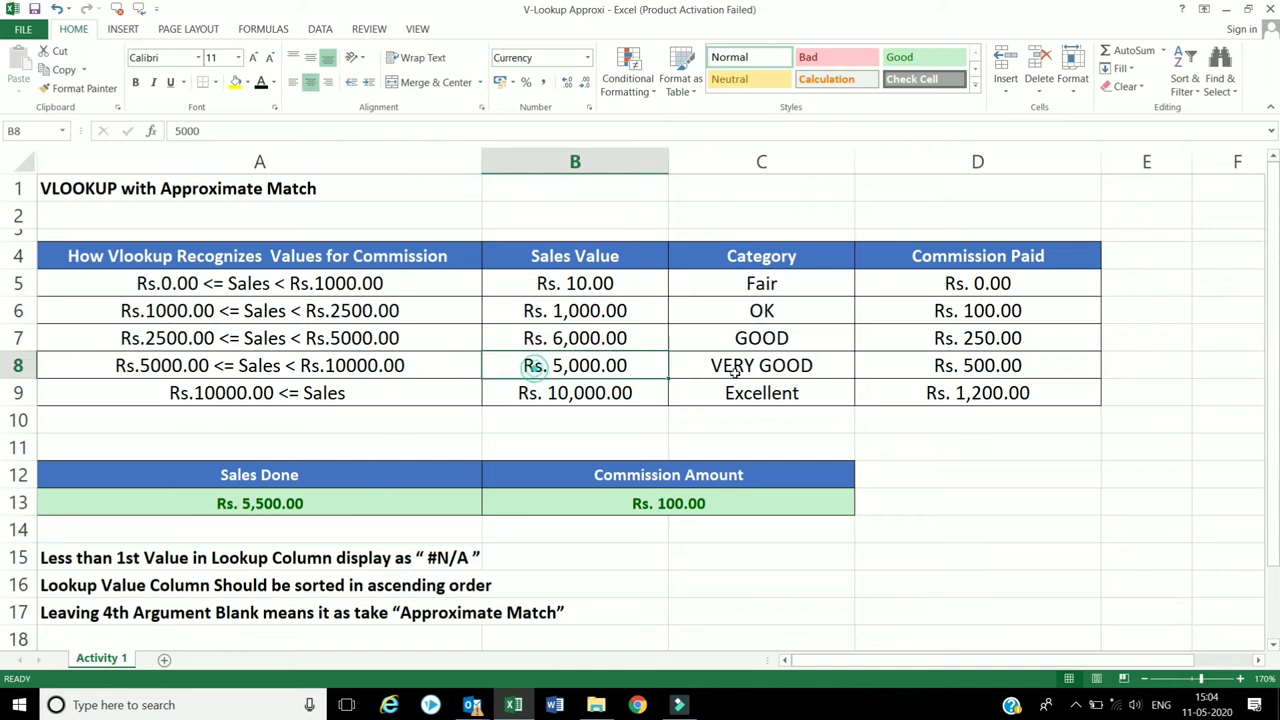
pyautogui.click(950, 370)
pyautogui.click(617, 365)
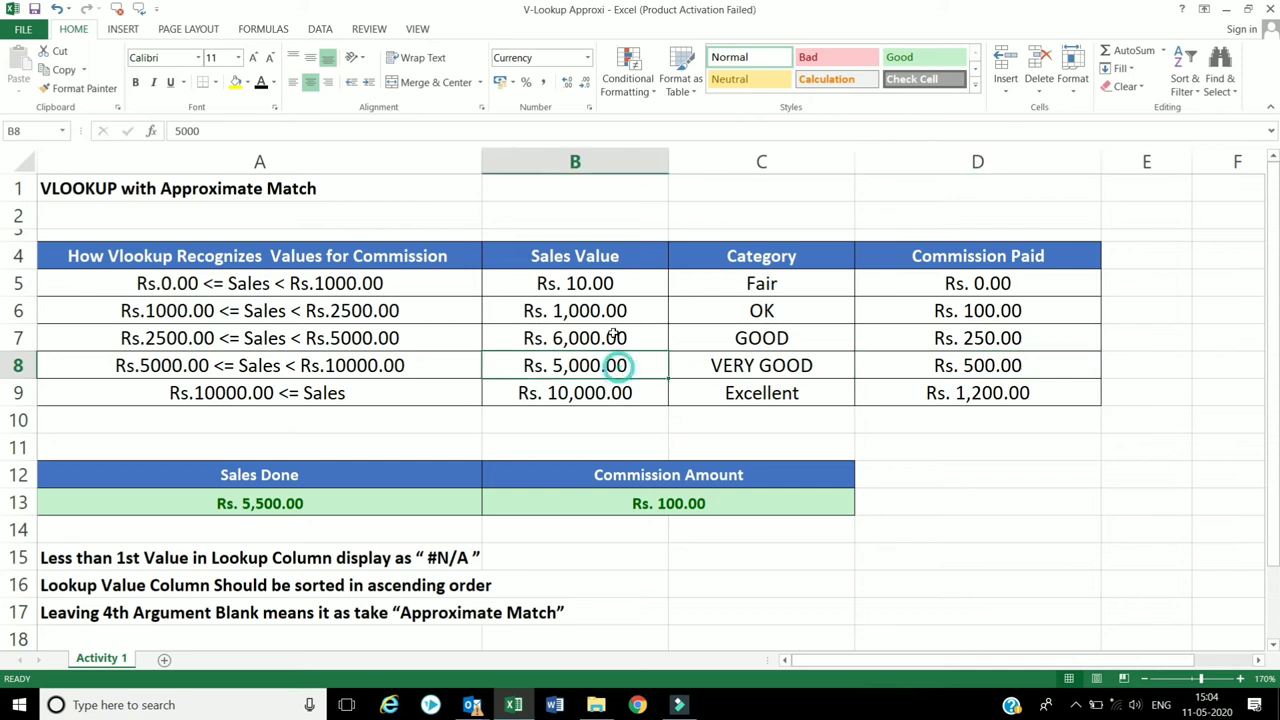
pyautogui.click(613, 336)
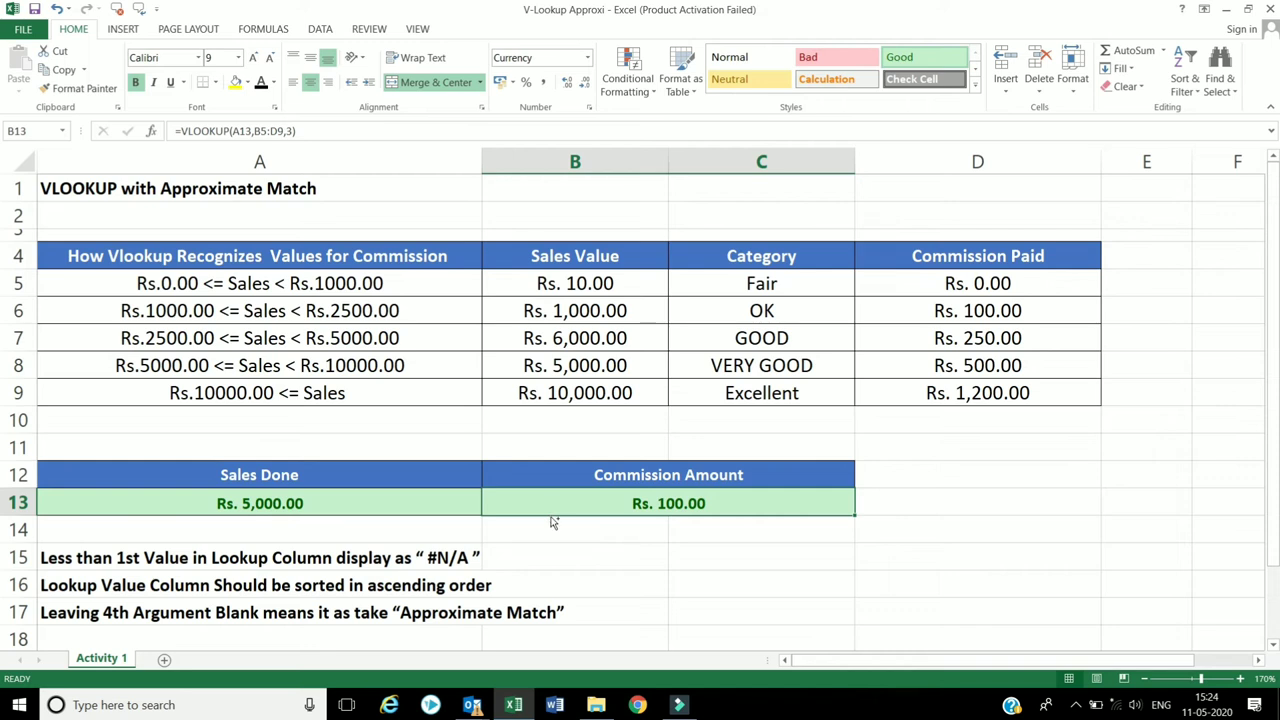
# Step: With the table back in order, enter 5,000 as Sales Done for Rs. 500.00 commission
pyautogui.press('Return')
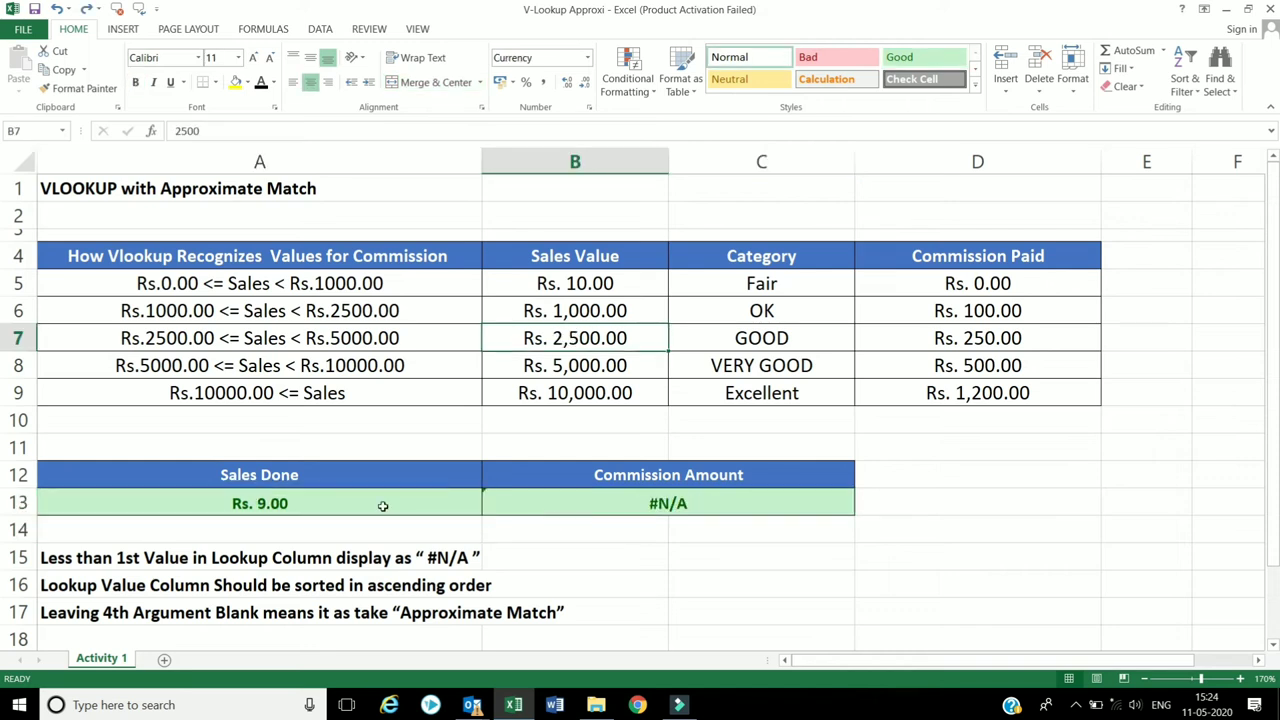
pyautogui.click(383, 505)
pyautogui.click(575, 499)
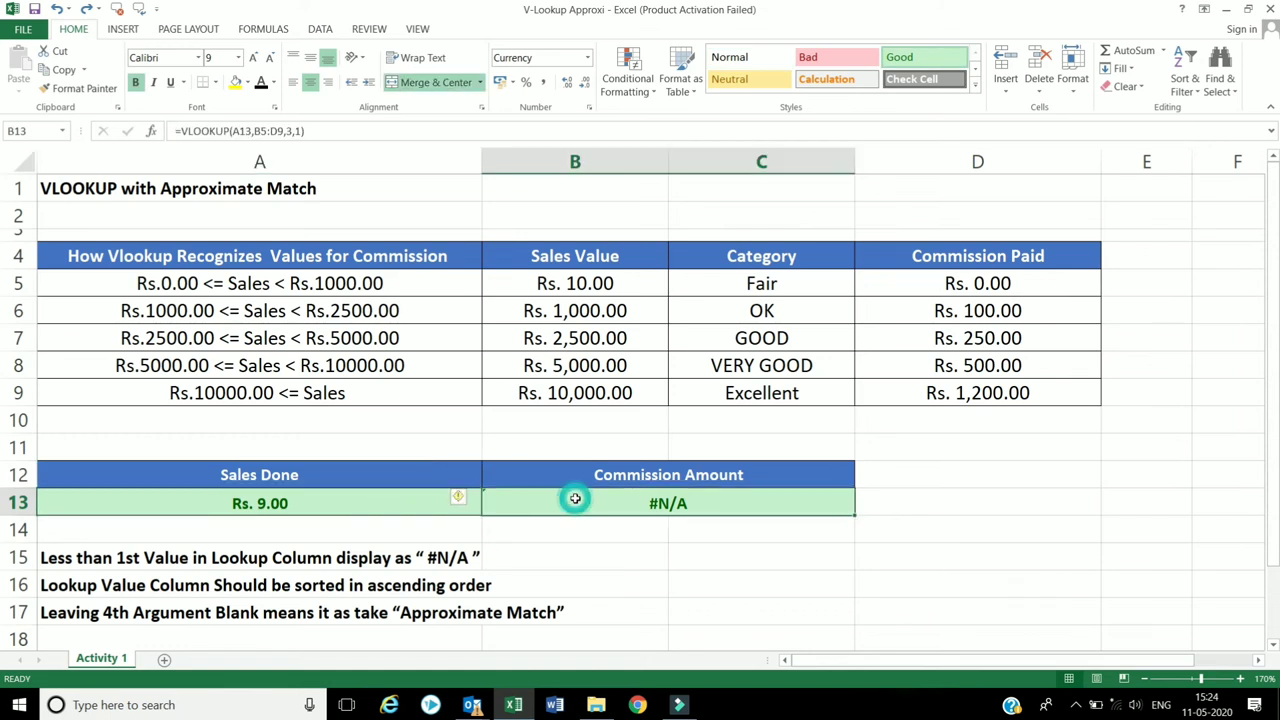
pyautogui.click(384, 497)
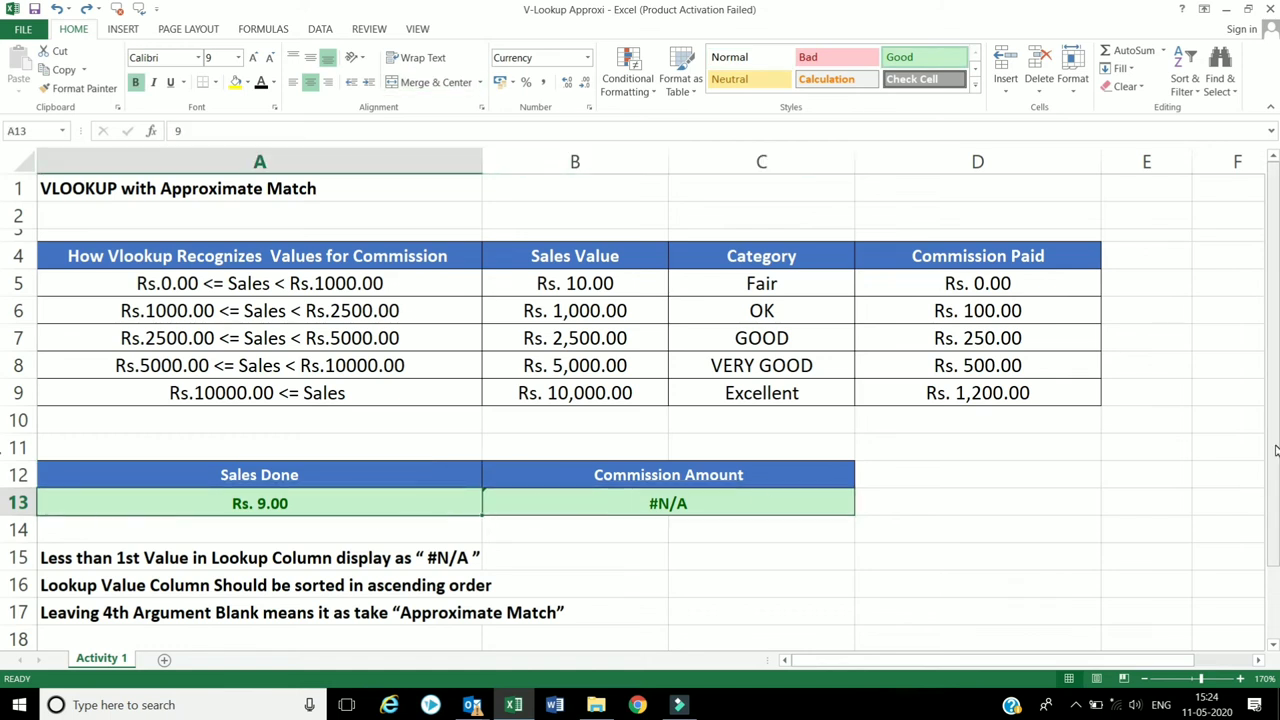
pyautogui.write('5,')
pyautogui.write('000')
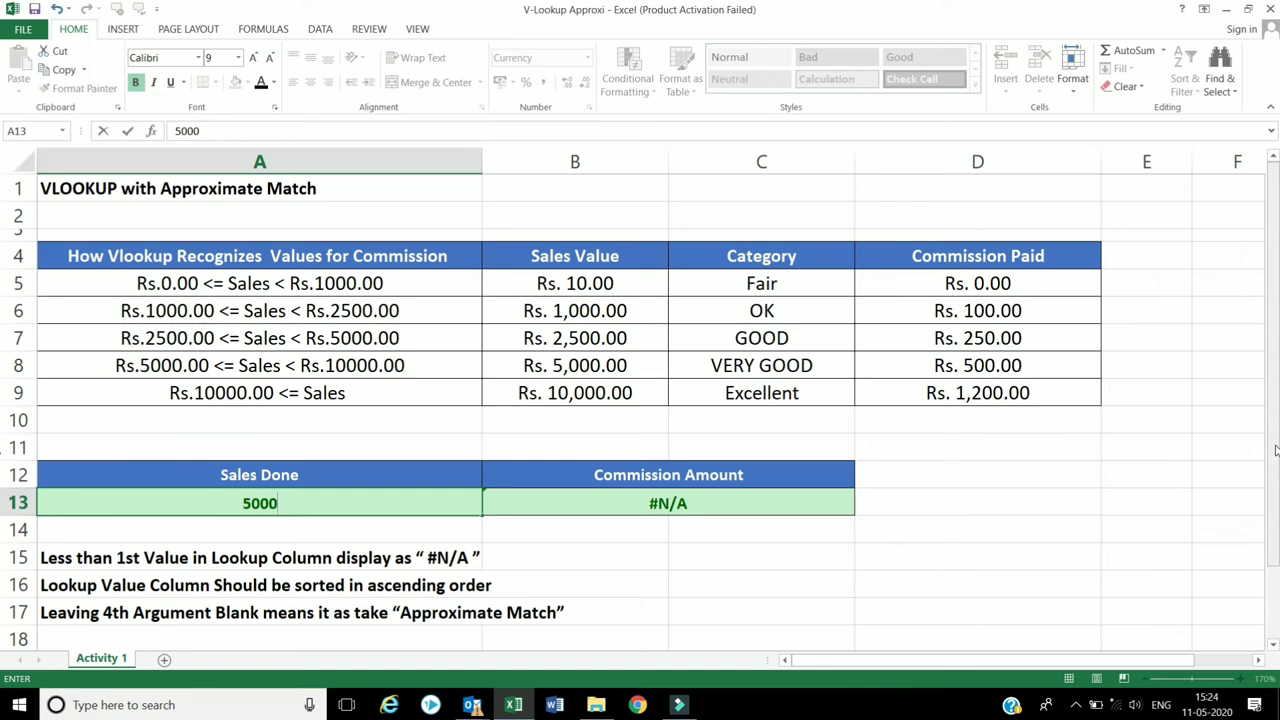
pyautogui.press('Return')
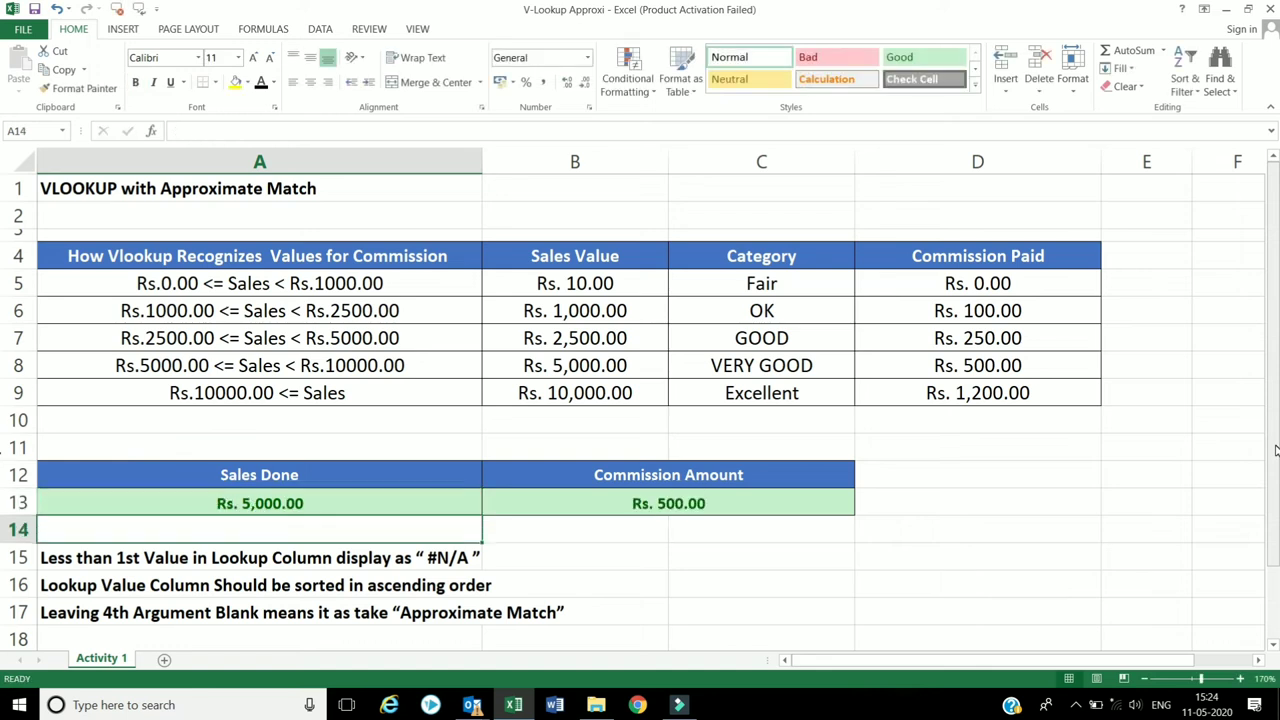
pyautogui.click(757, 504)
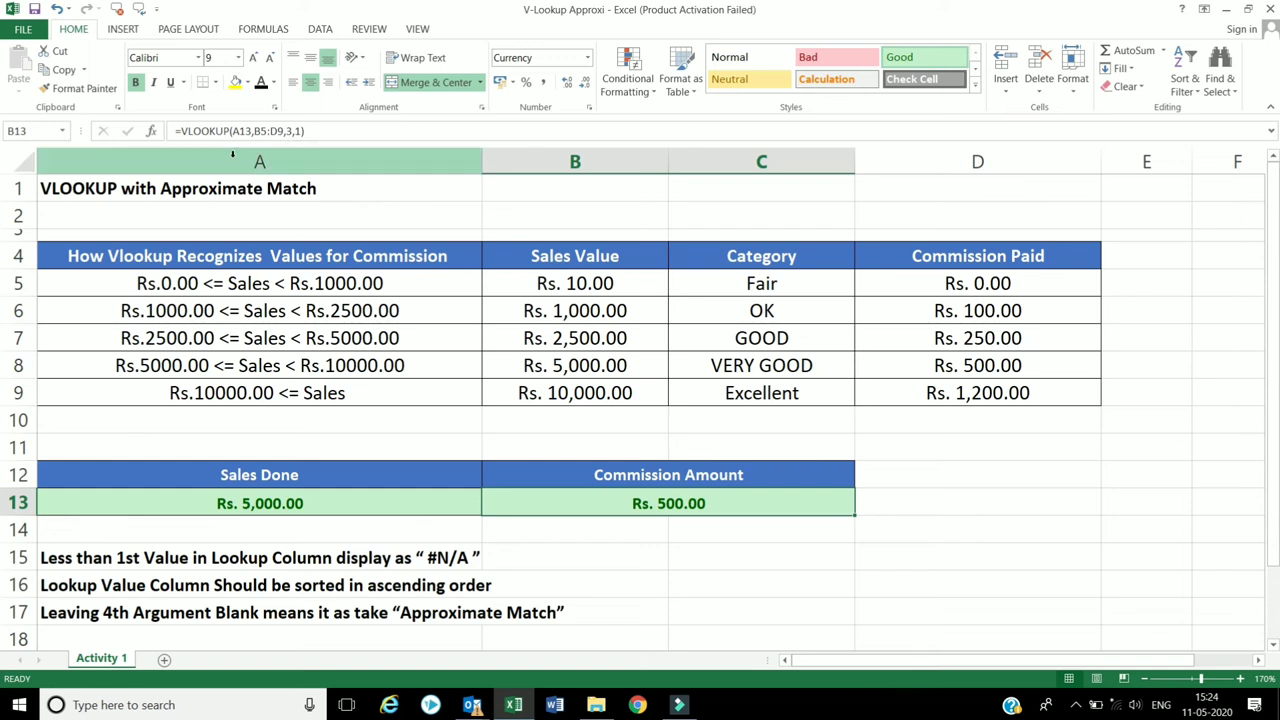
# Step: Drop ',1' from the B13 formula, giving =VLOOKUP(A13,B5:D9,3) and still Rs. 500.00
pyautogui.click(318, 128)
pyautogui.press('BackSpace')
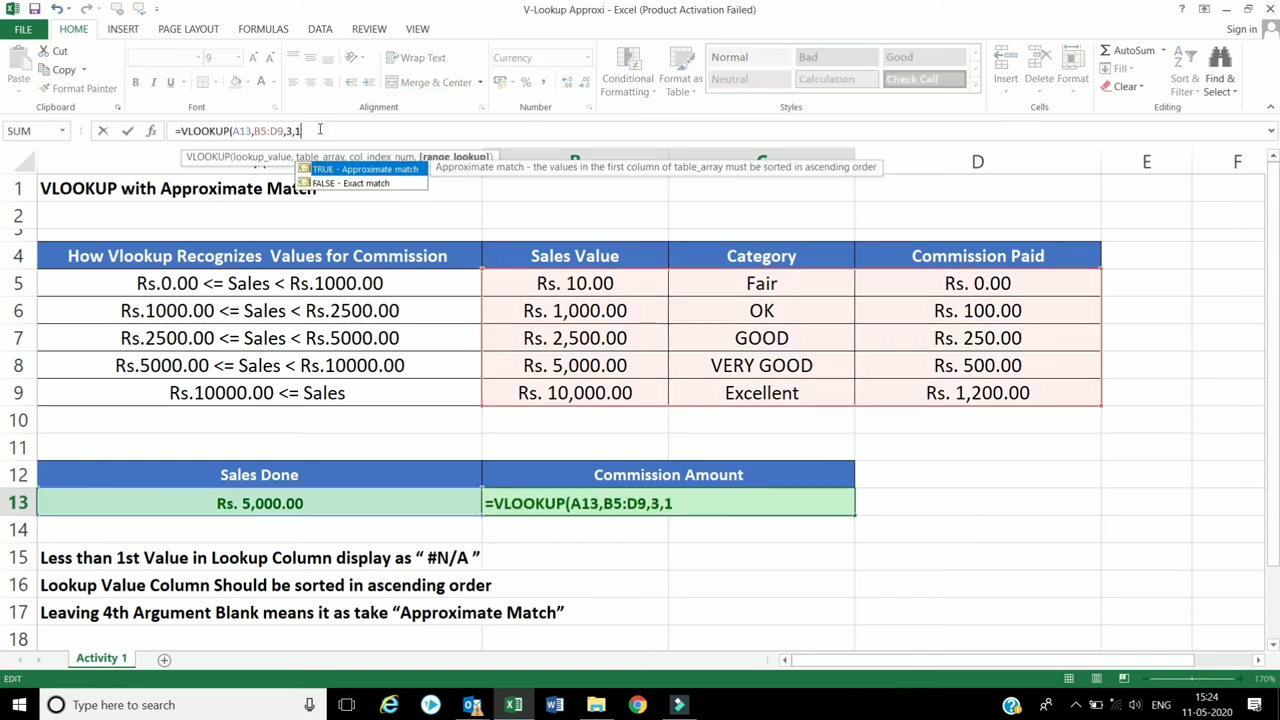
pyautogui.press('BackSpace')
pyautogui.press('BackSpace')
pyautogui.write(')')
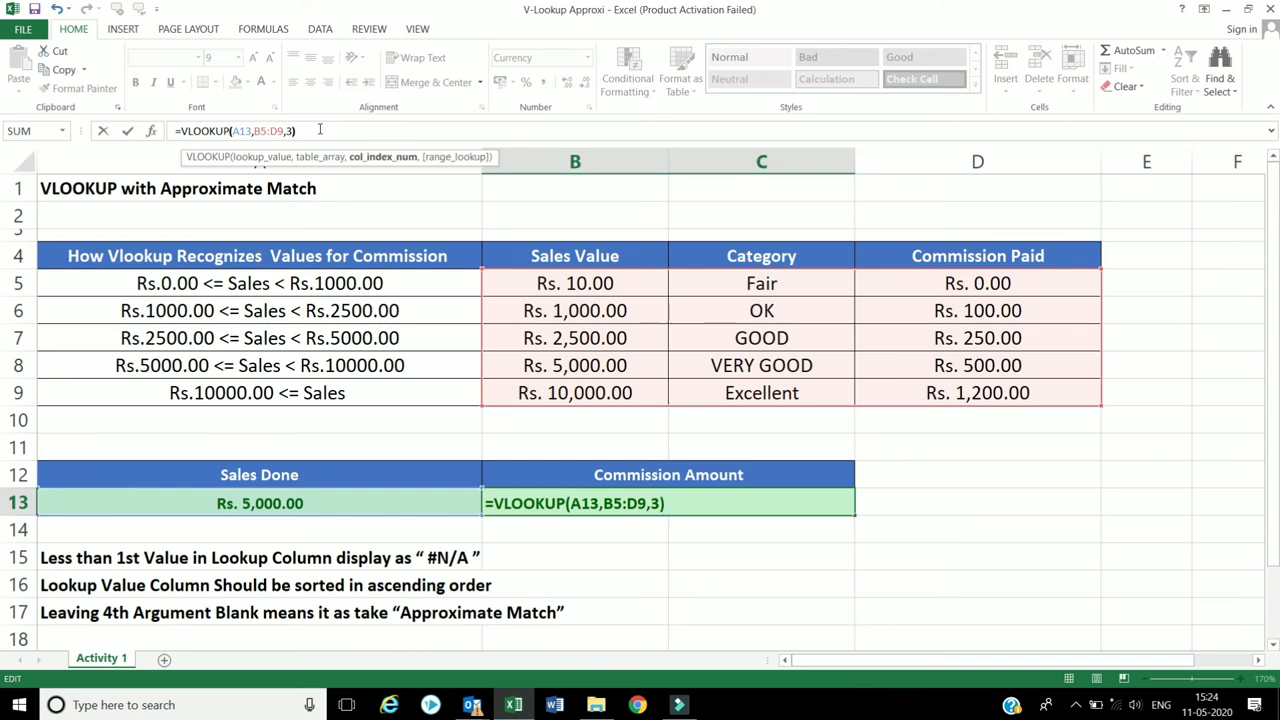
pyautogui.press('Return')
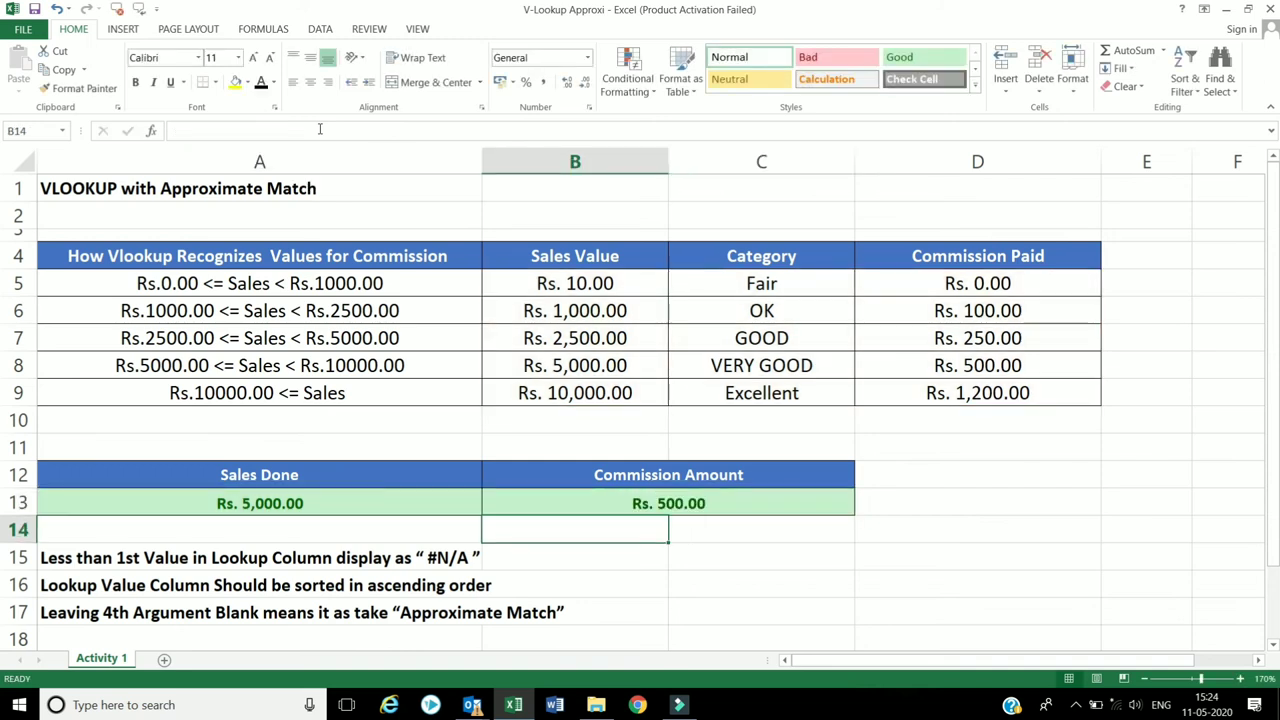
pyautogui.click(650, 503)
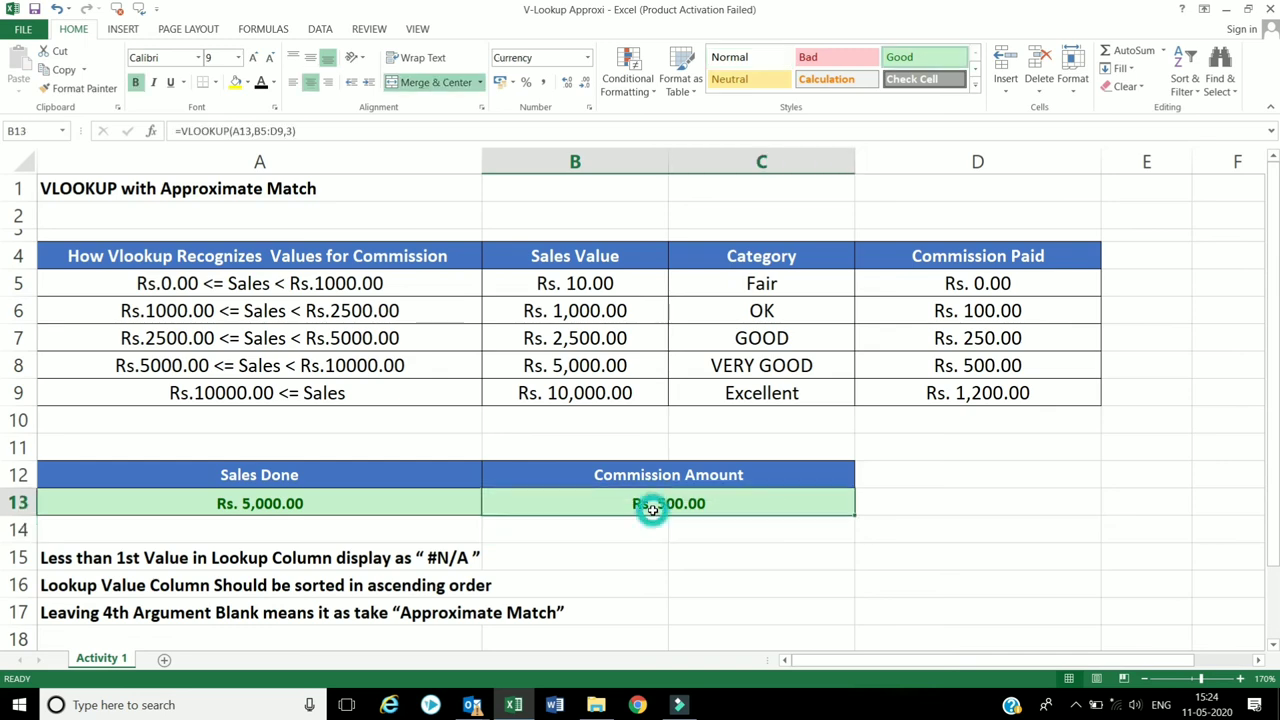